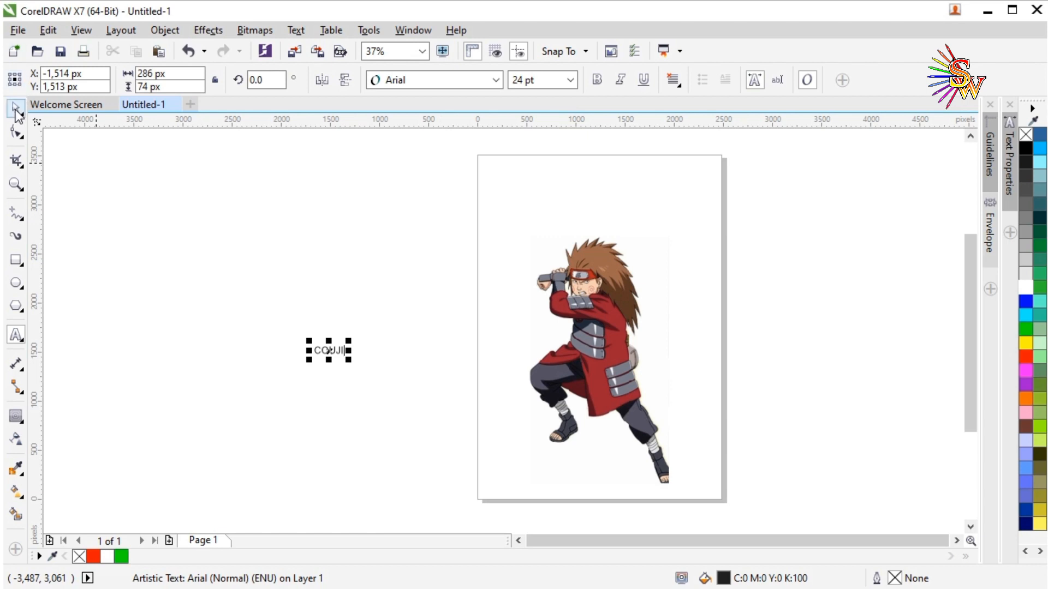
Step: Move the COUJI text from the empty workspace onto the page, beside the character's torso
left_click(16, 110)
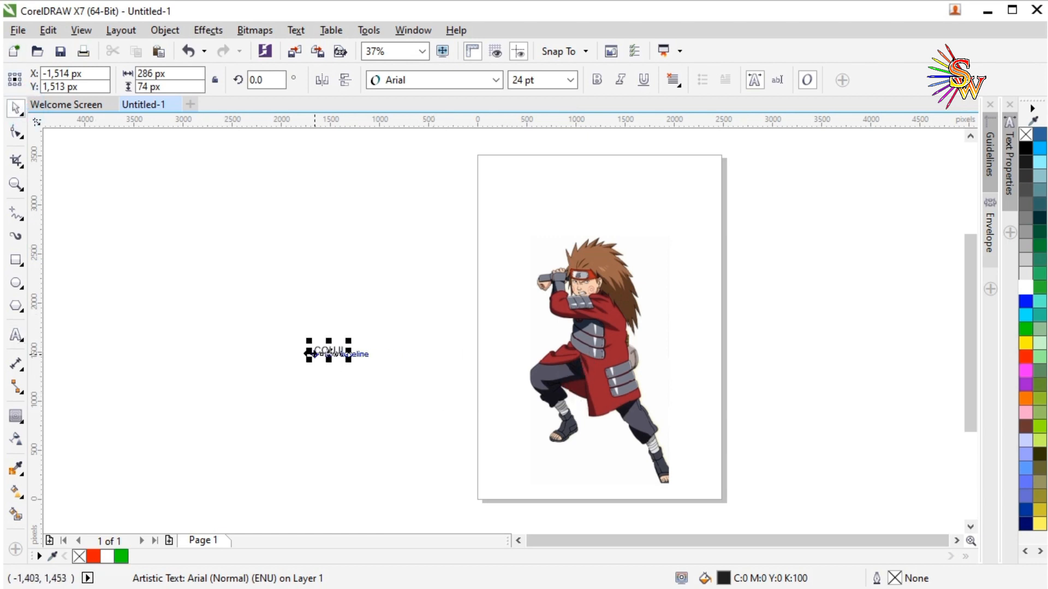
left_click_drag(322, 350, 525, 342)
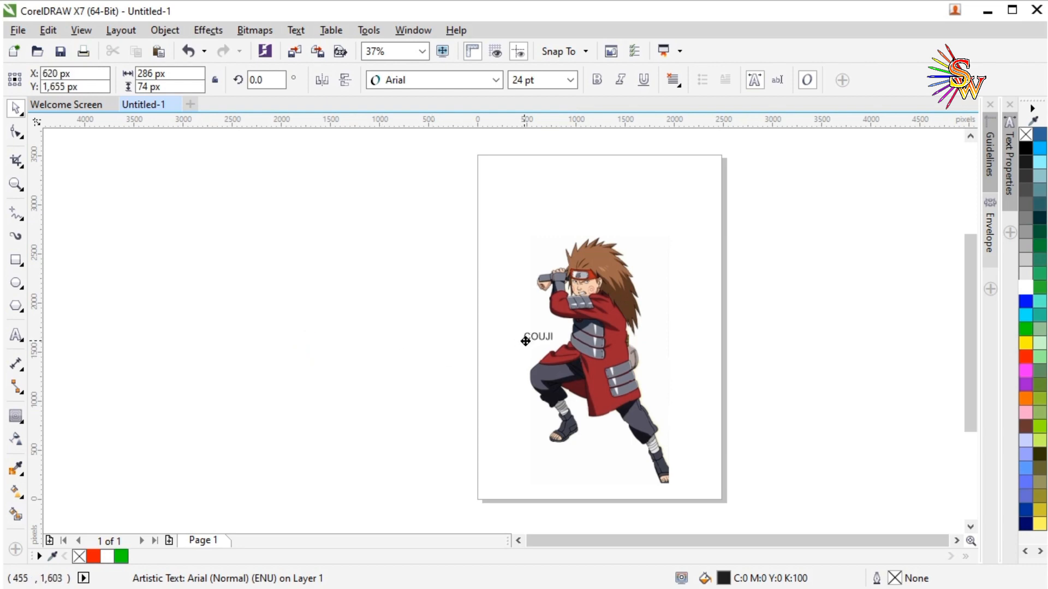
scroll(479, 314, "up", 2)
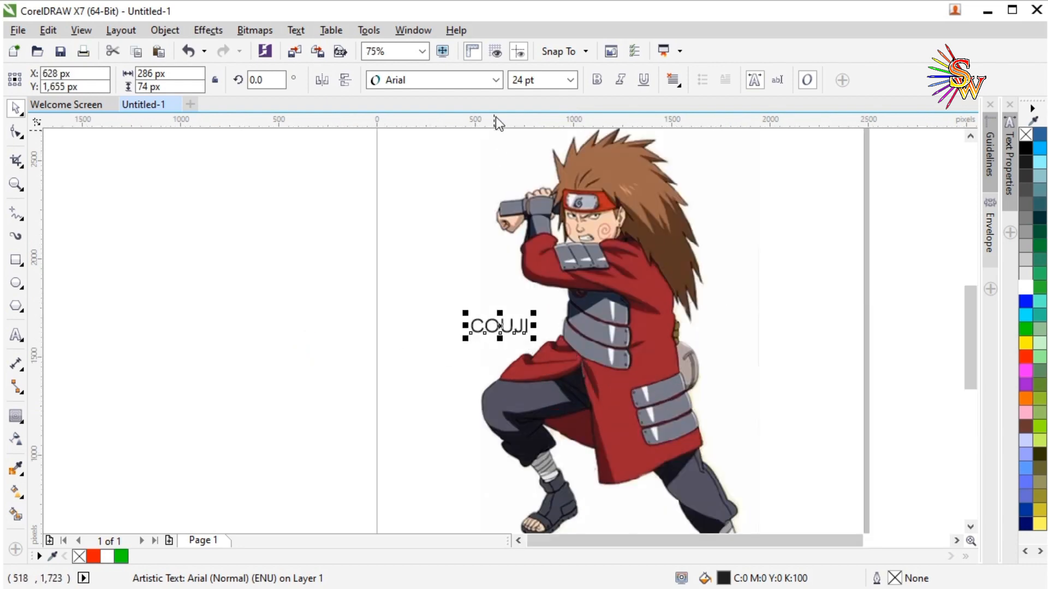
Step: Format the COUJI text in bold Futura Md BT and fill it with red (#FF0000)
left_click(496, 81)
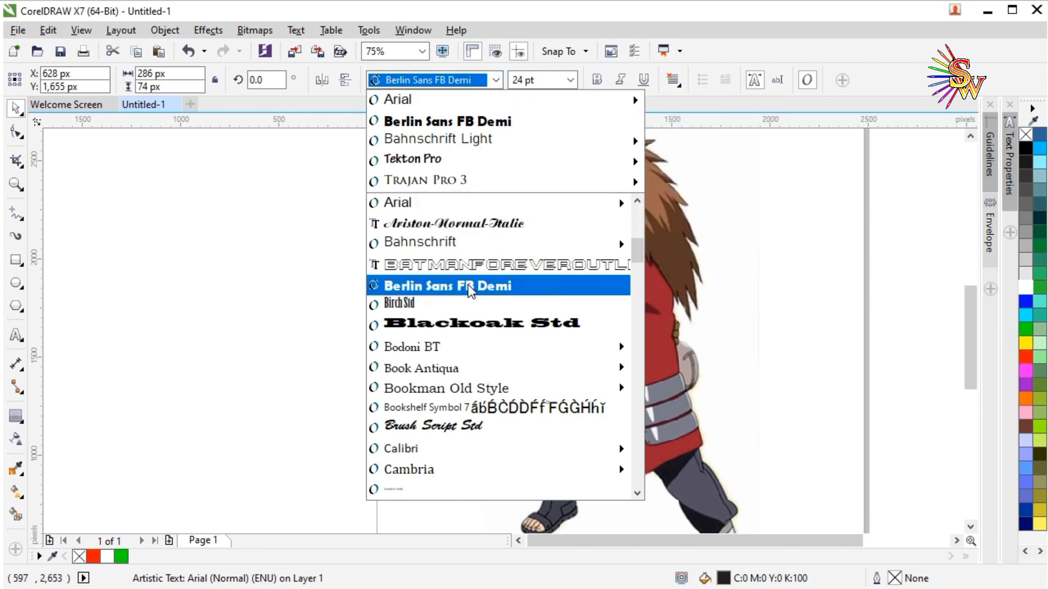
scroll(469, 349, "down", 8)
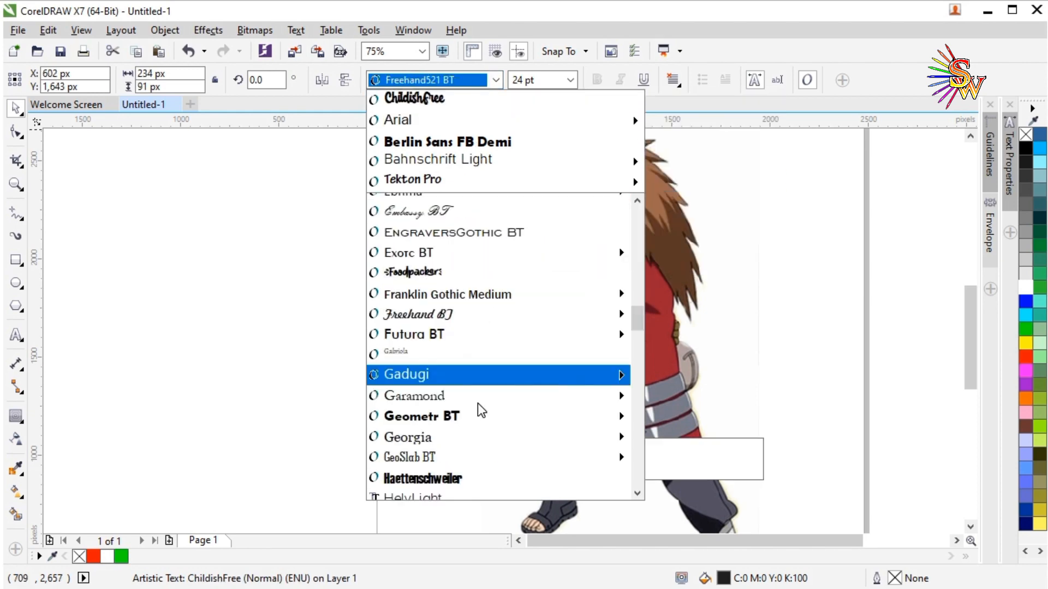
scroll(480, 411, "down", 1)
mouse_move(556, 283)
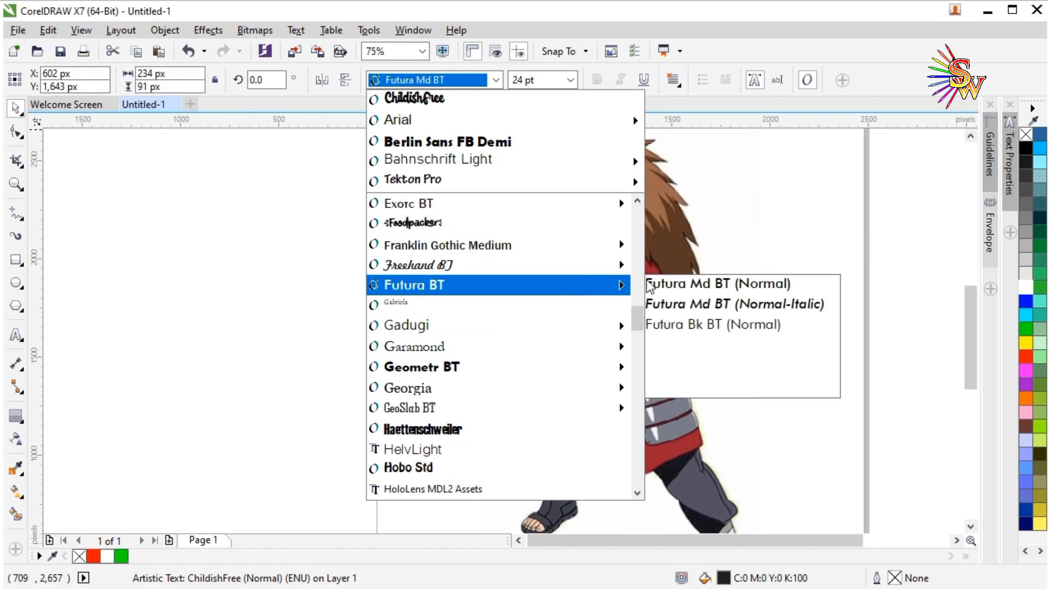
left_click(696, 364)
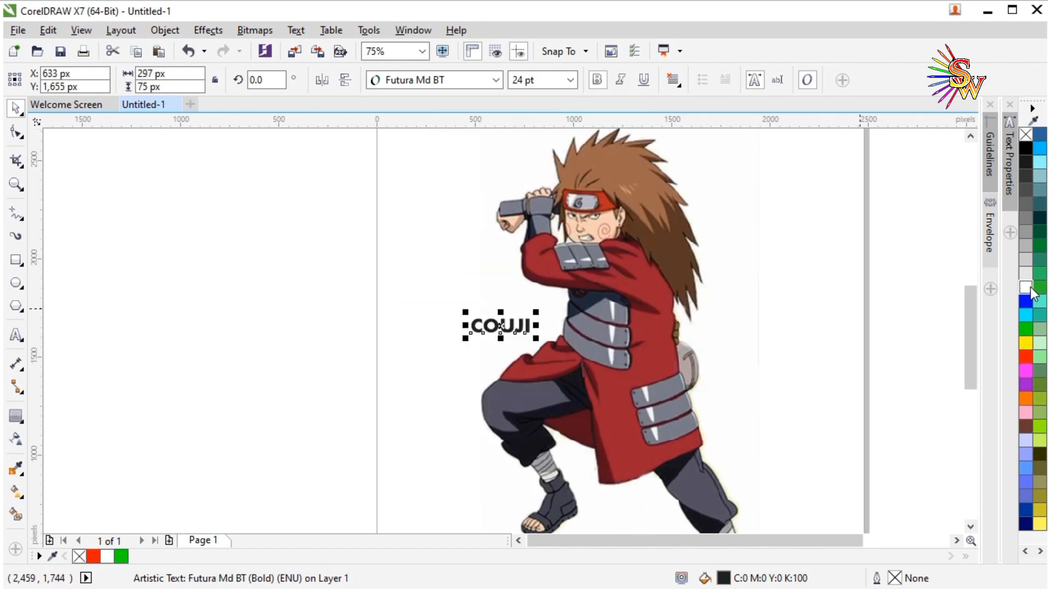
left_click(1026, 358)
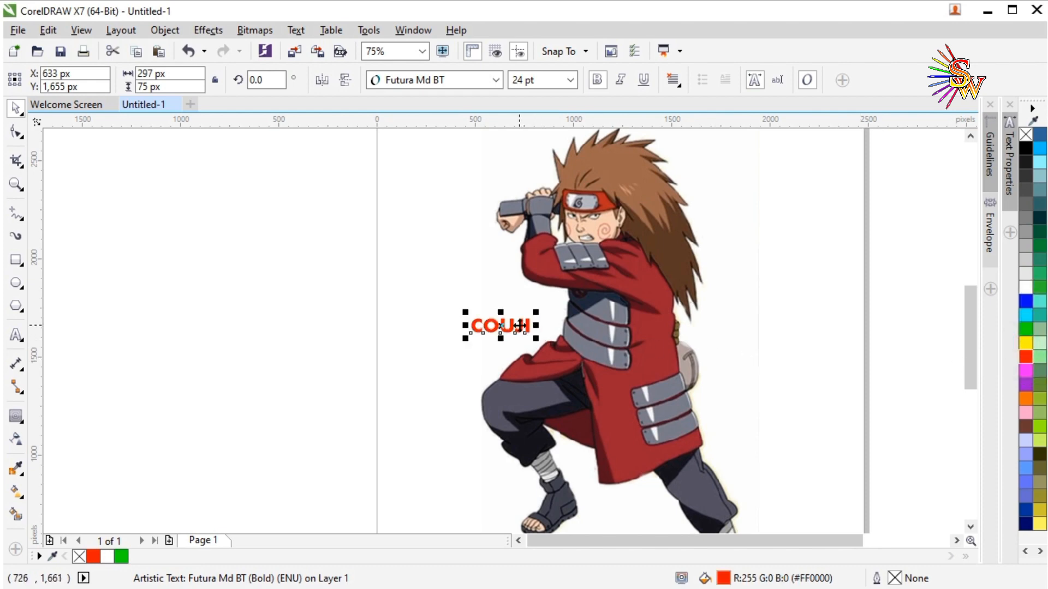
Step: Move the red text over the character's torso and set its rotation to 270 degrees so it reads downward
left_click_drag(519, 325, 635, 341)
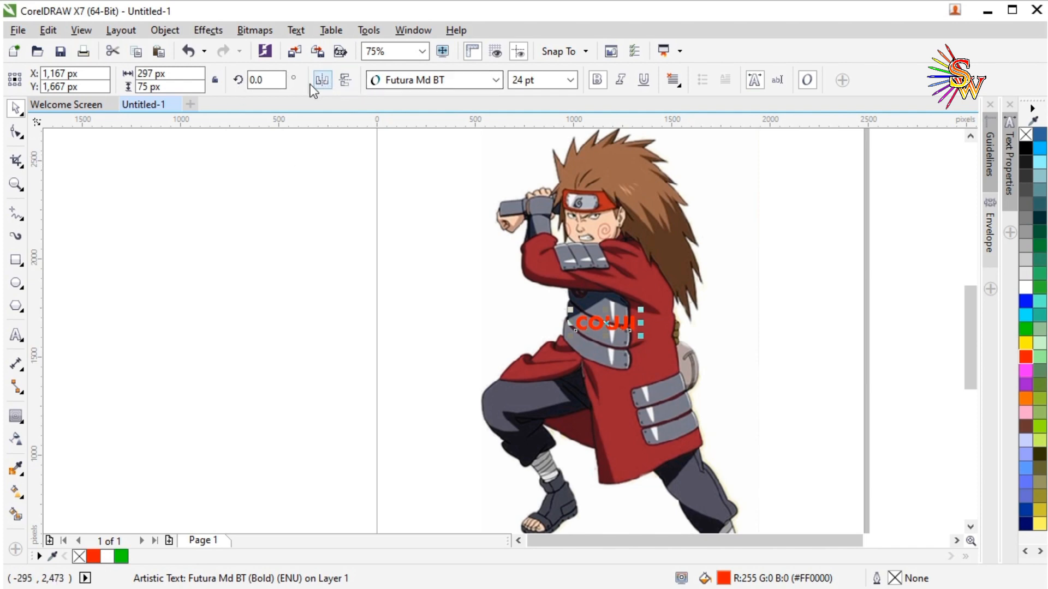
left_click(267, 76)
type("90")
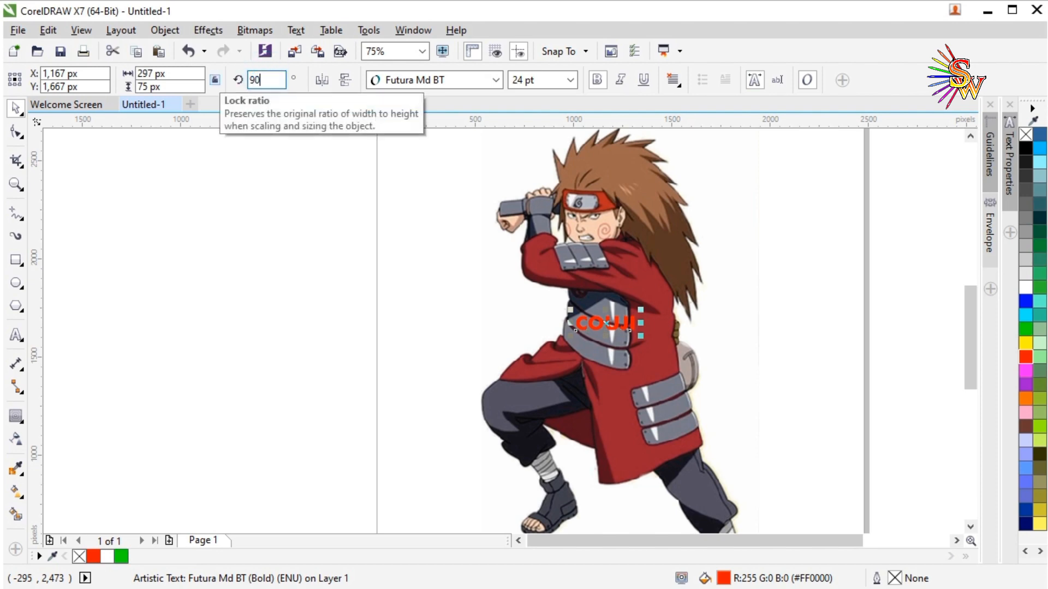
key("Return")
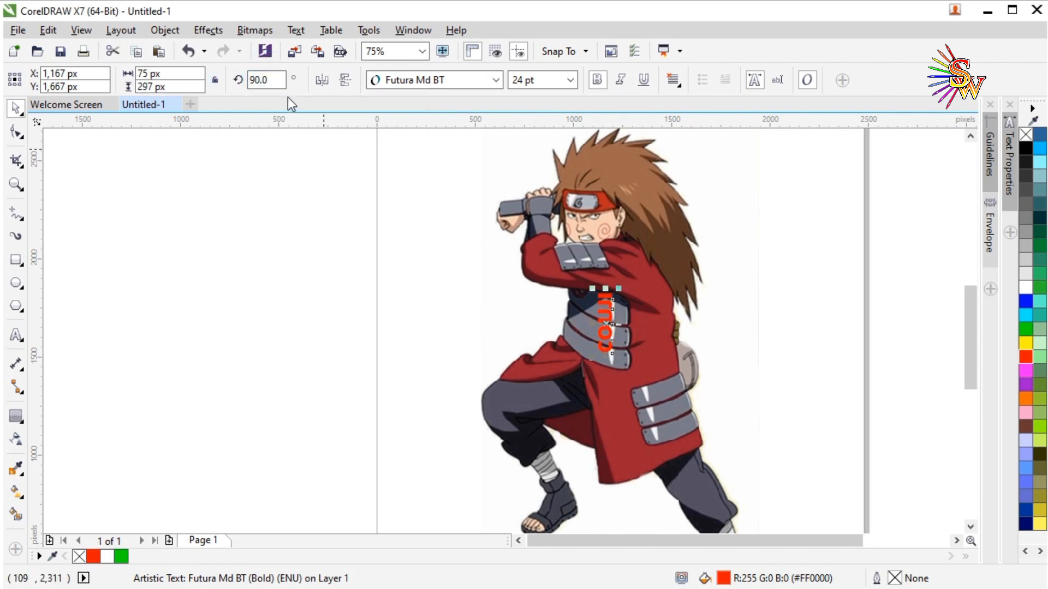
left_click(267, 79)
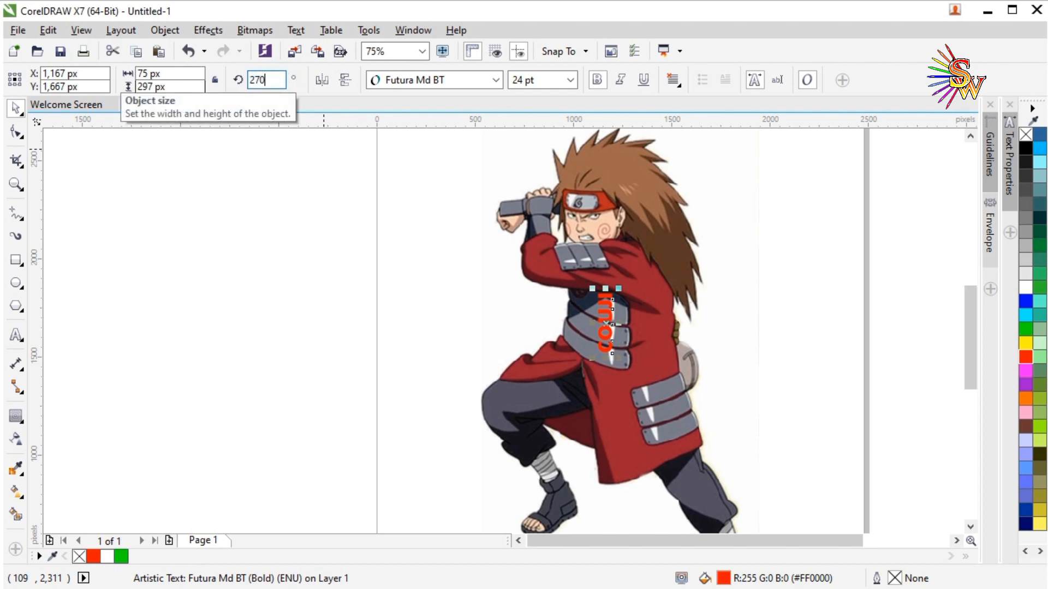
key("Return")
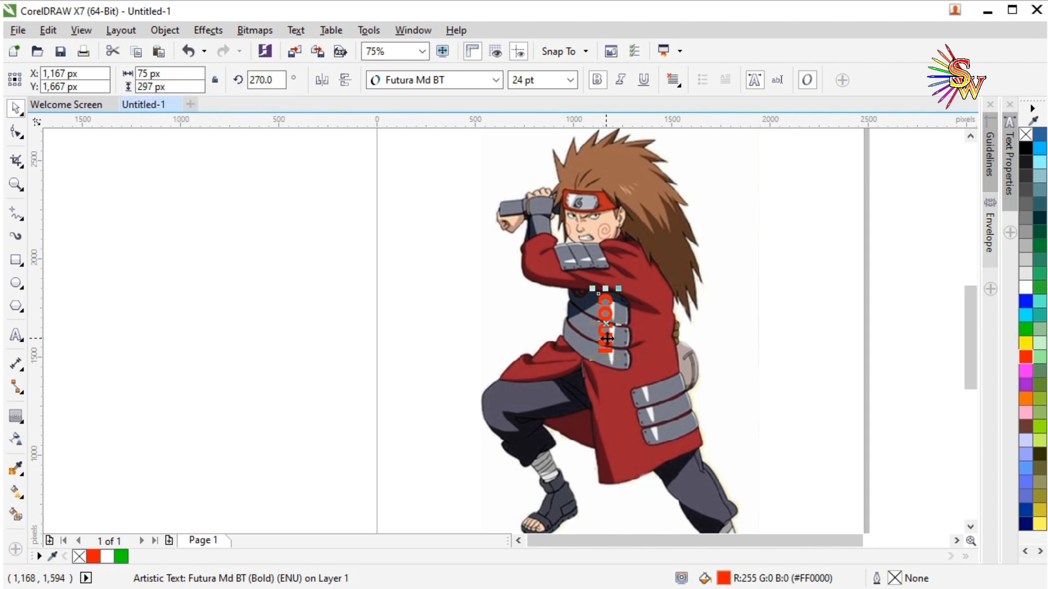
Step: Enlarge the vertical text to about 363 by 1,438 px and place it over the character's hair and coat
left_click_drag(620, 360, 699, 467)
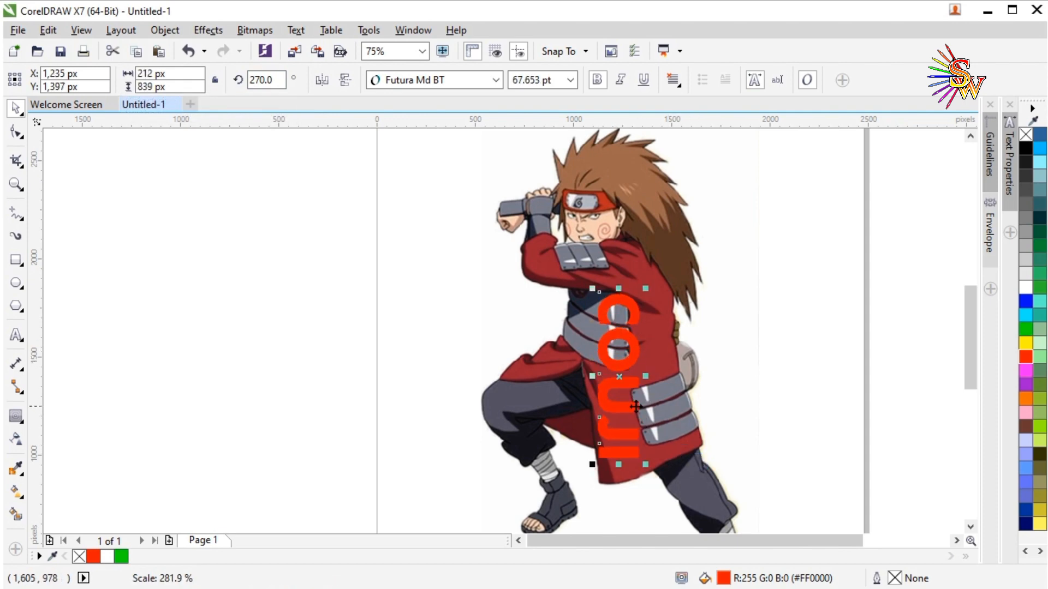
left_click_drag(630, 404, 667, 342)
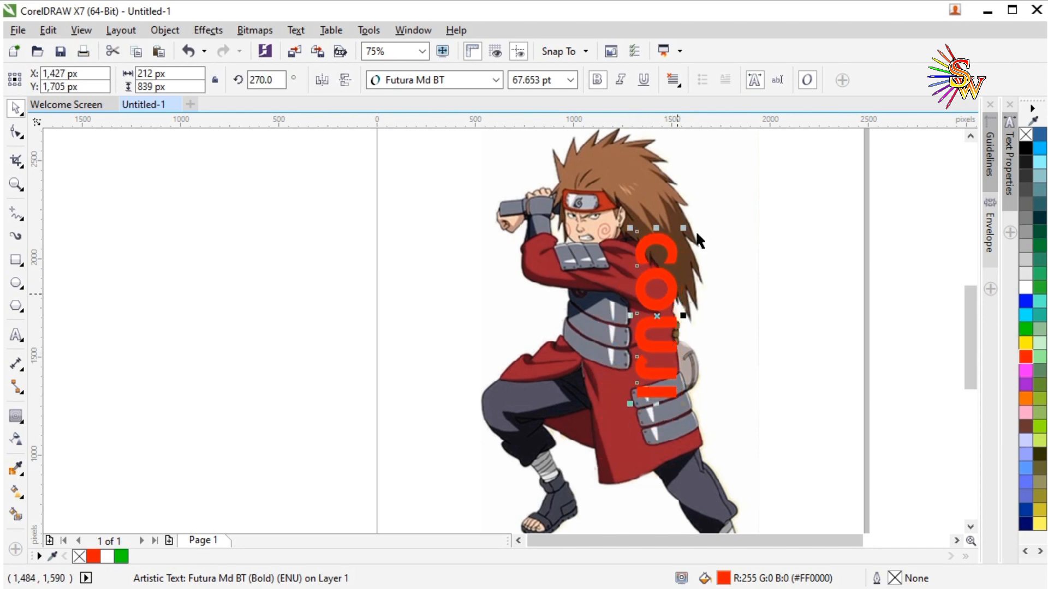
left_click_drag(686, 226, 705, 167)
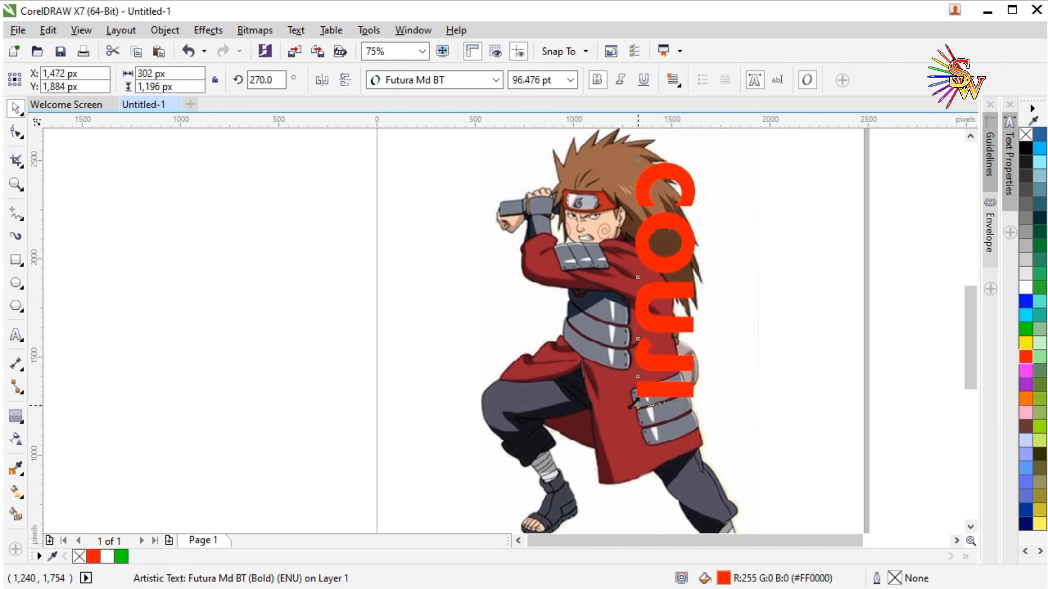
left_click(633, 405)
left_click(635, 396)
left_click_drag(631, 402, 601, 458)
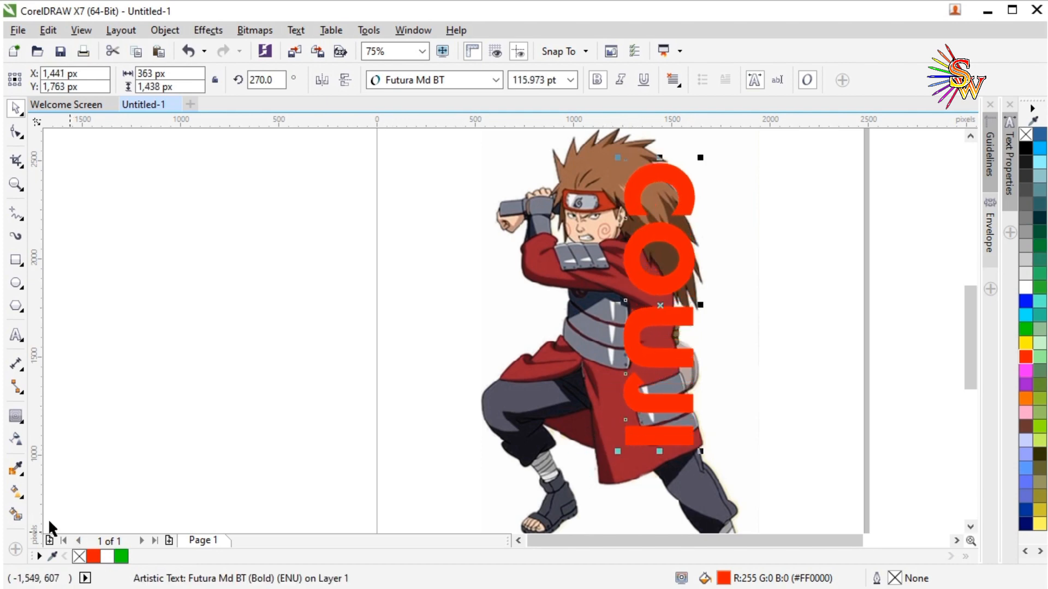
Step: Apply an unconstrained envelope to the text and pull its lower-left corner out to the coat's edge
left_click(22, 422)
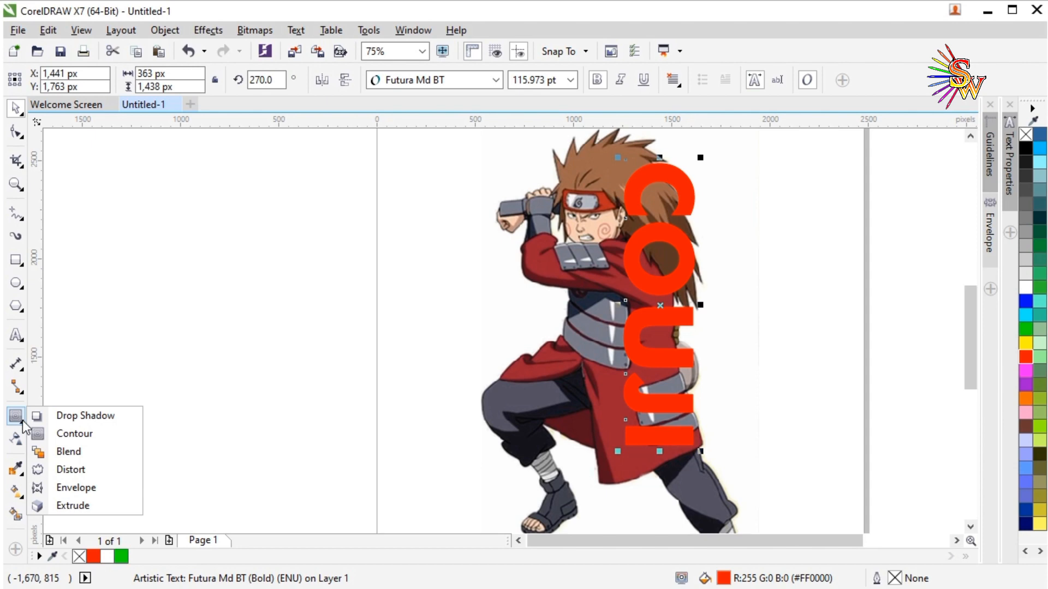
left_click(74, 493)
scroll(640, 450, "up", 2)
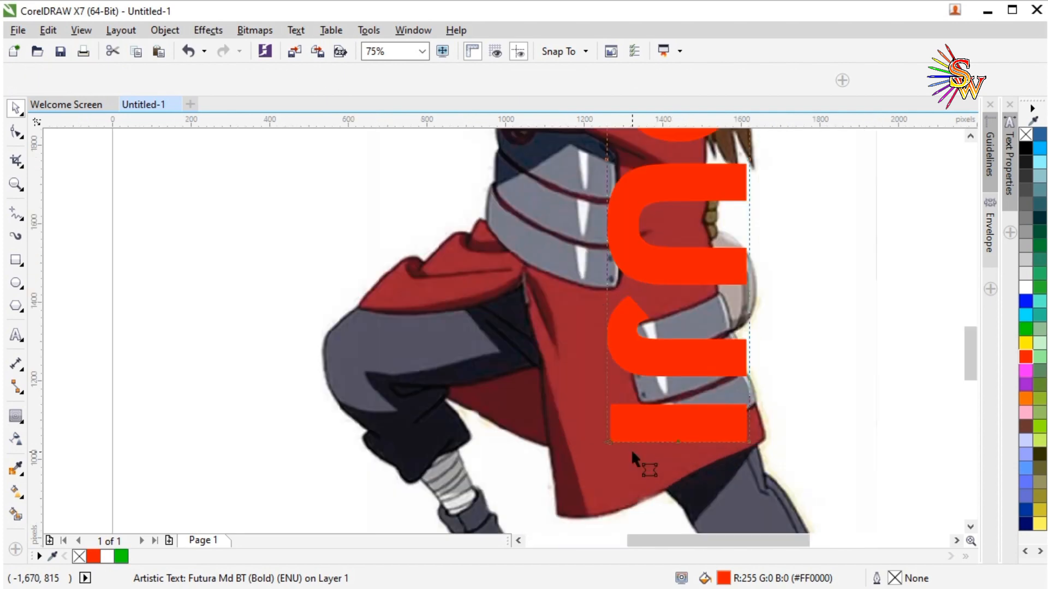
left_click_drag(584, 431, 470, 432)
scroll(529, 397, "down", 1)
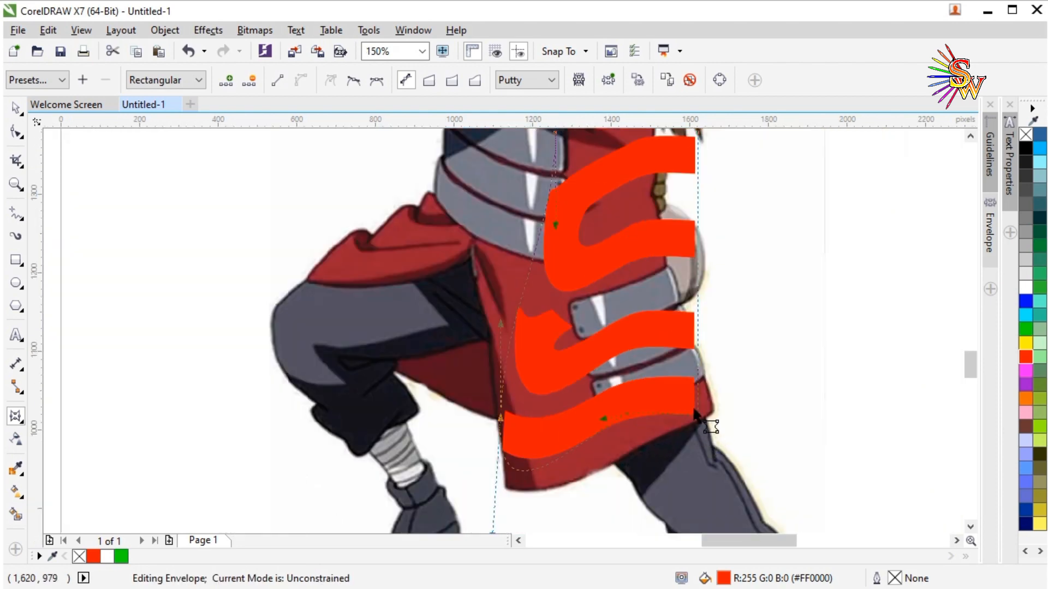
Step: Move the envelope's bottom-right corner to the coat's hem corner and lower its bottom middle node onto the hem
scroll(698, 417, "up", 1)
left_click_drag(691, 399, 725, 392)
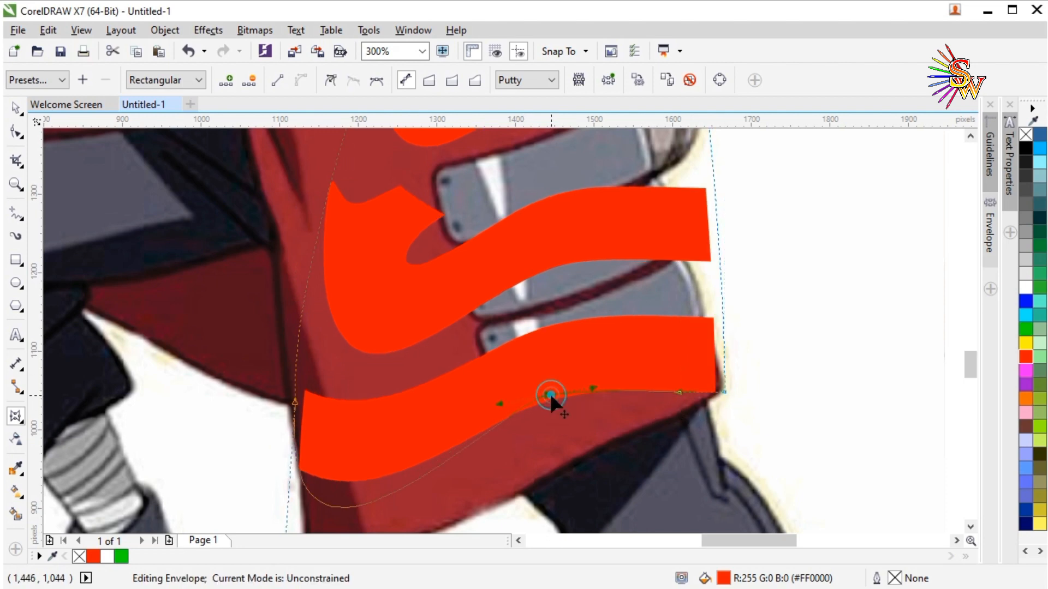
left_click_drag(549, 393, 558, 466)
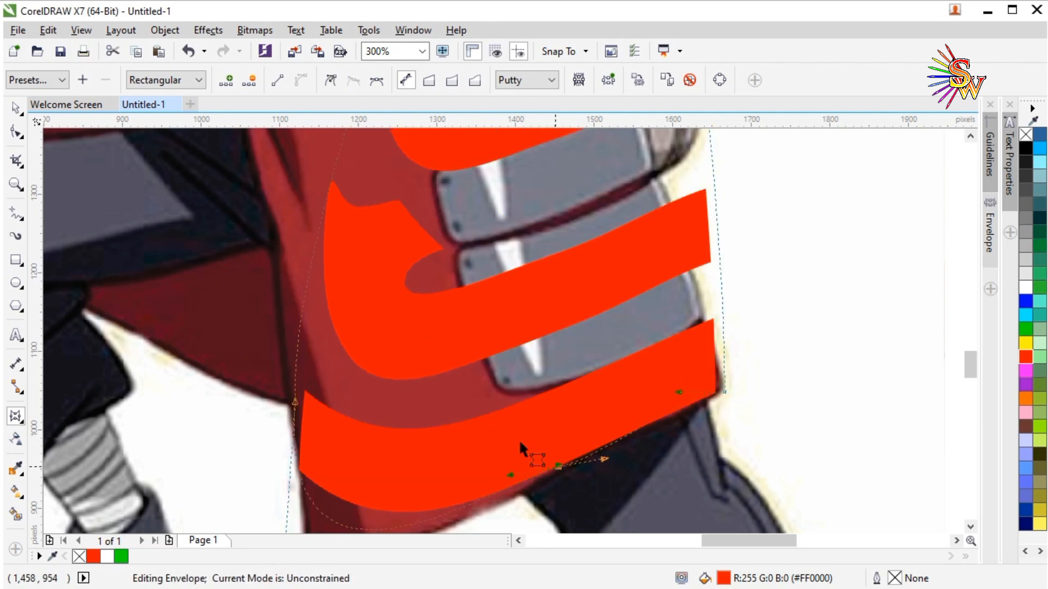
Step: Adjust the curve handles at the envelope's bottom-left corner so the final letter fits the coat's lower hem
scroll(527, 352, "down", 1)
scroll(429, 474, "up", 1)
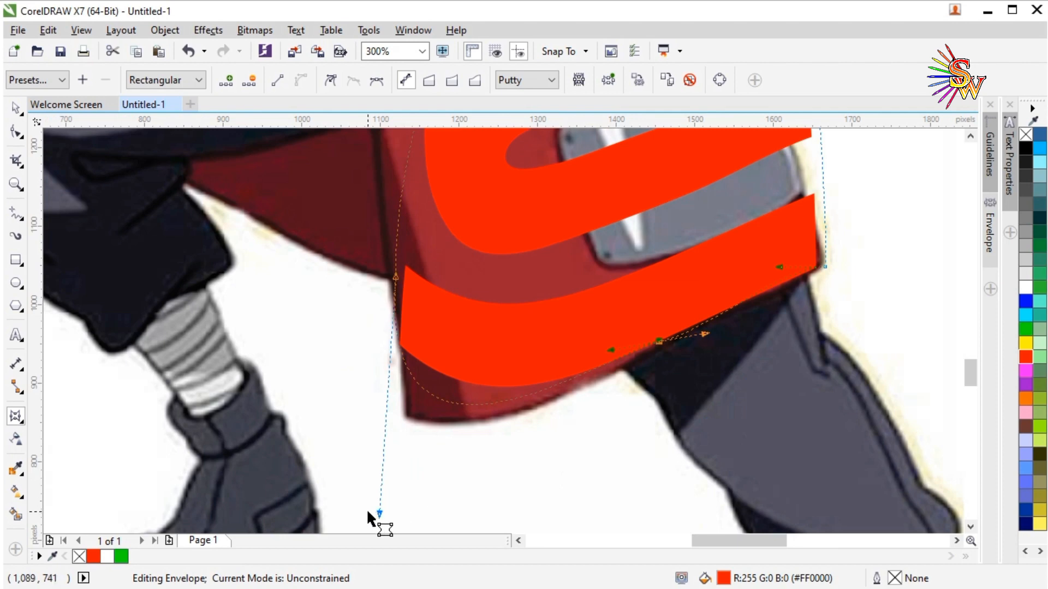
left_click_drag(379, 512, 338, 509)
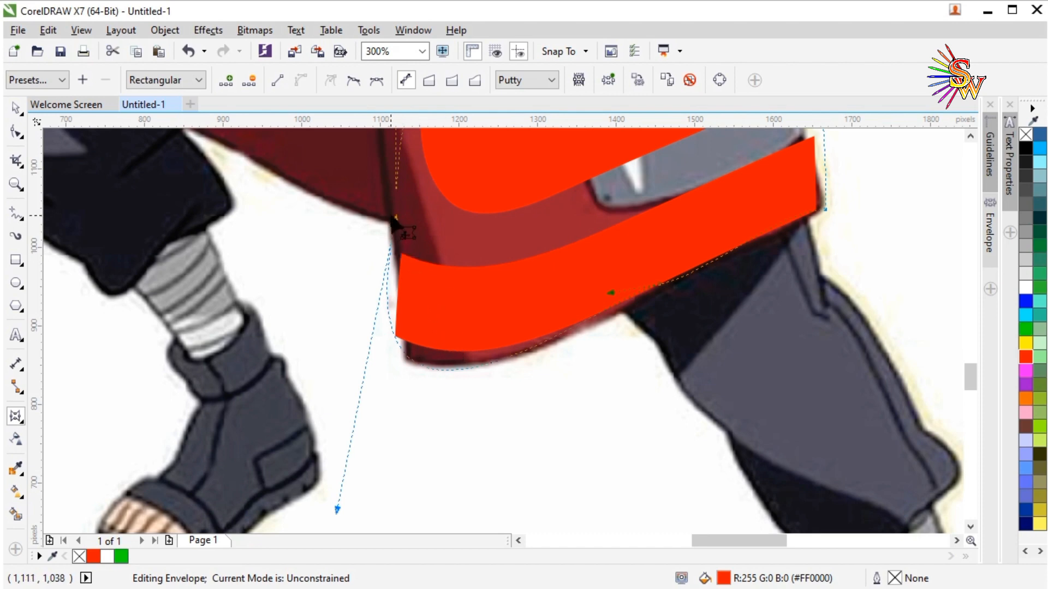
left_click_drag(394, 218, 397, 237)
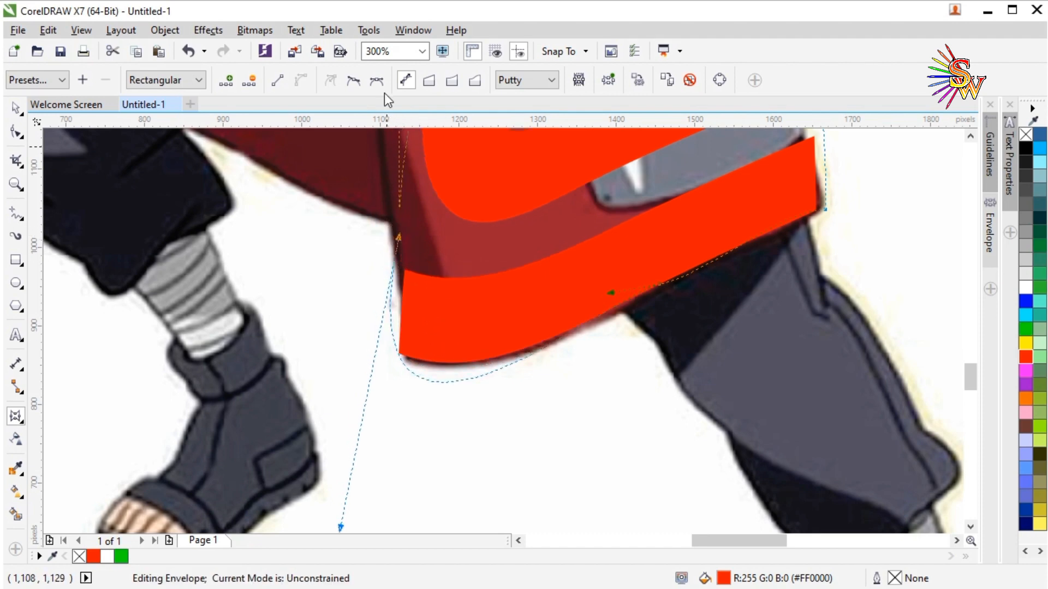
scroll(525, 312, "down", 2)
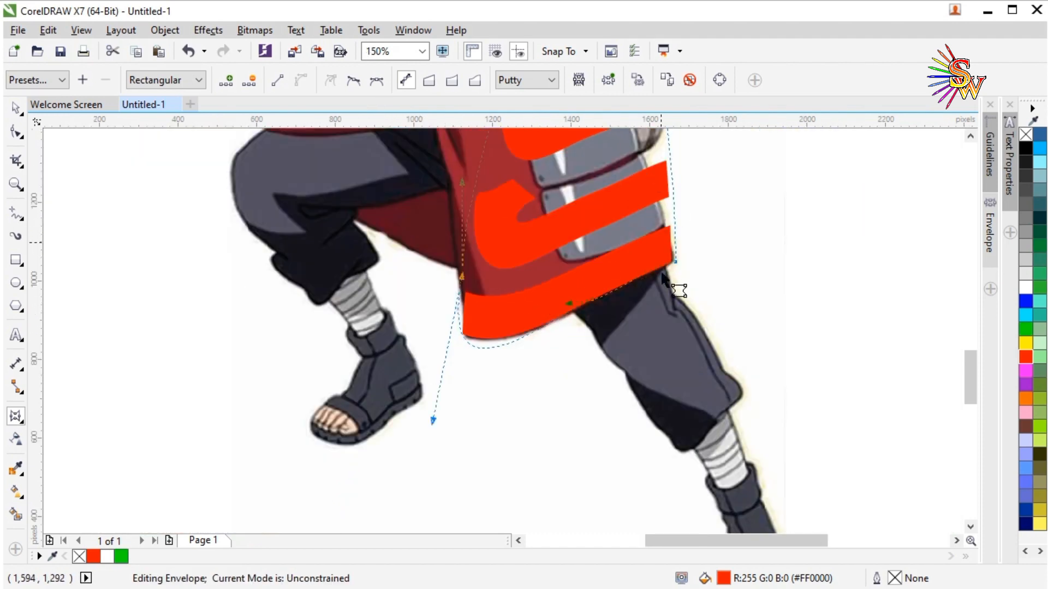
scroll(663, 278, "down", 1)
scroll(649, 267, "up", 2)
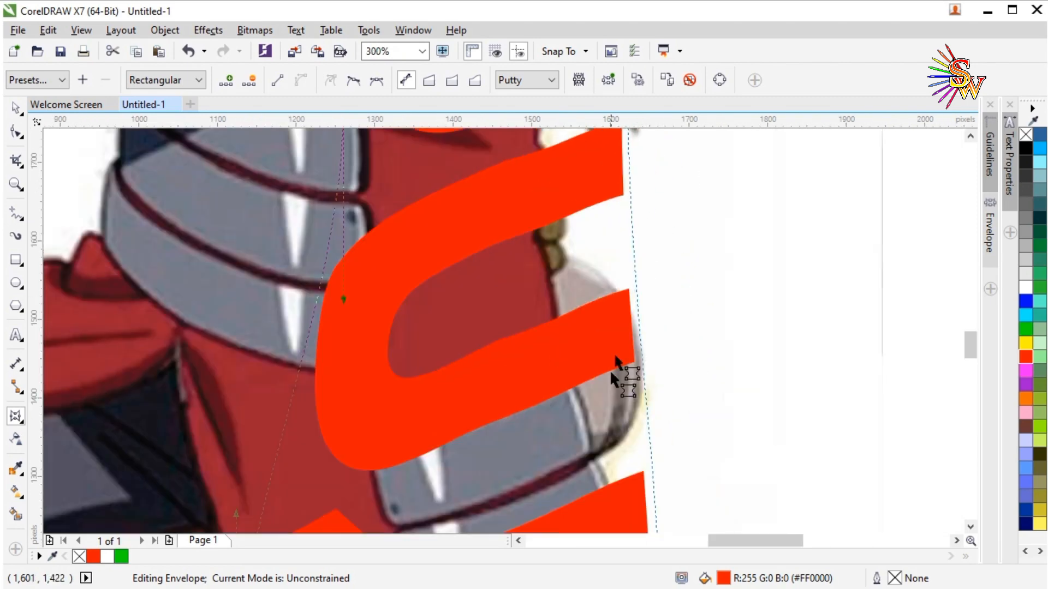
scroll(620, 327, "down", 1)
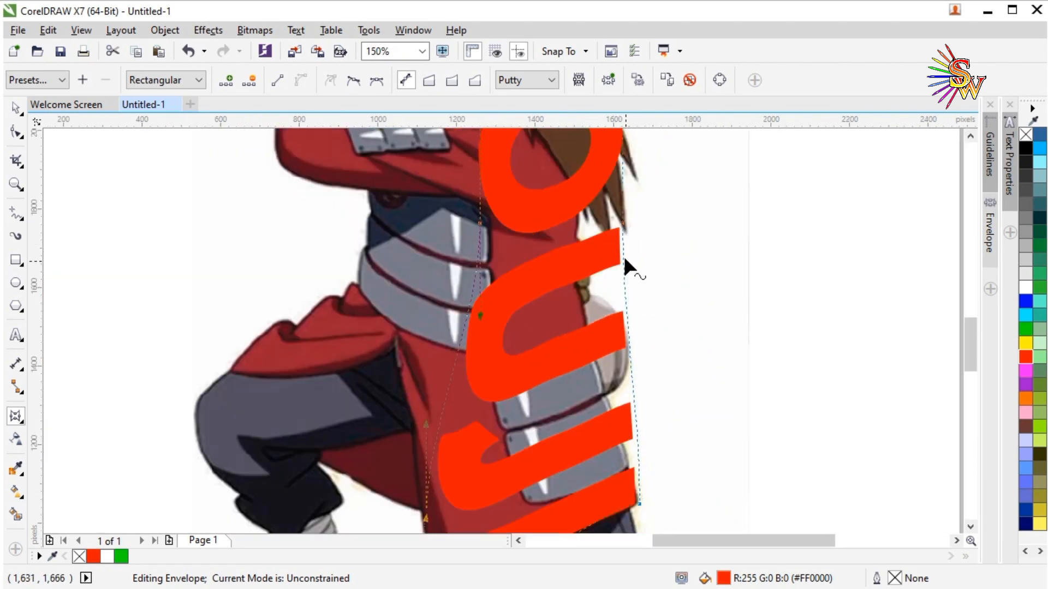
scroll(636, 403, "up", 1)
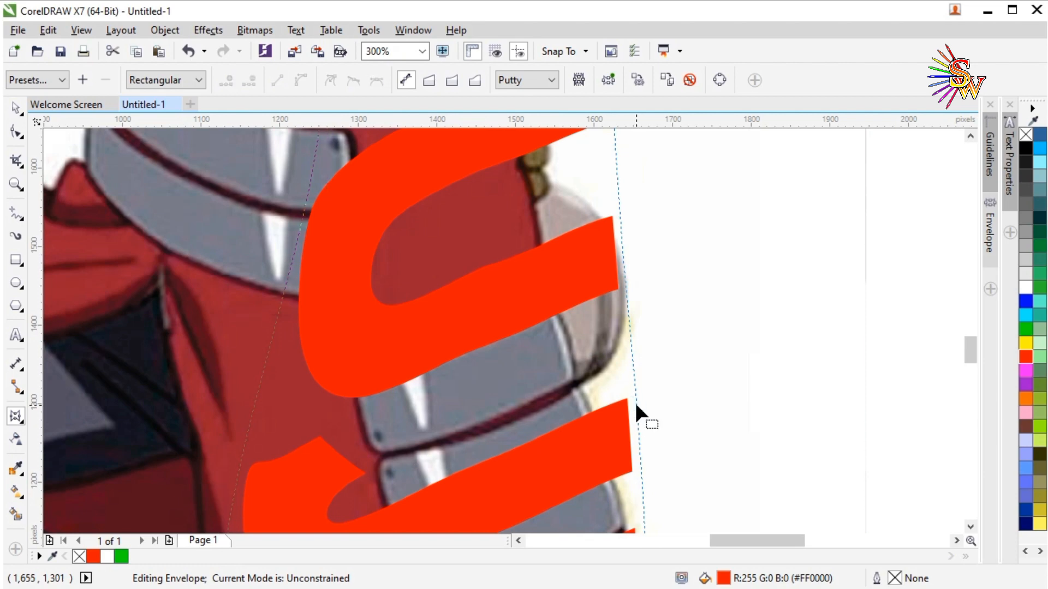
left_click(636, 405)
scroll(631, 415, "down", 1)
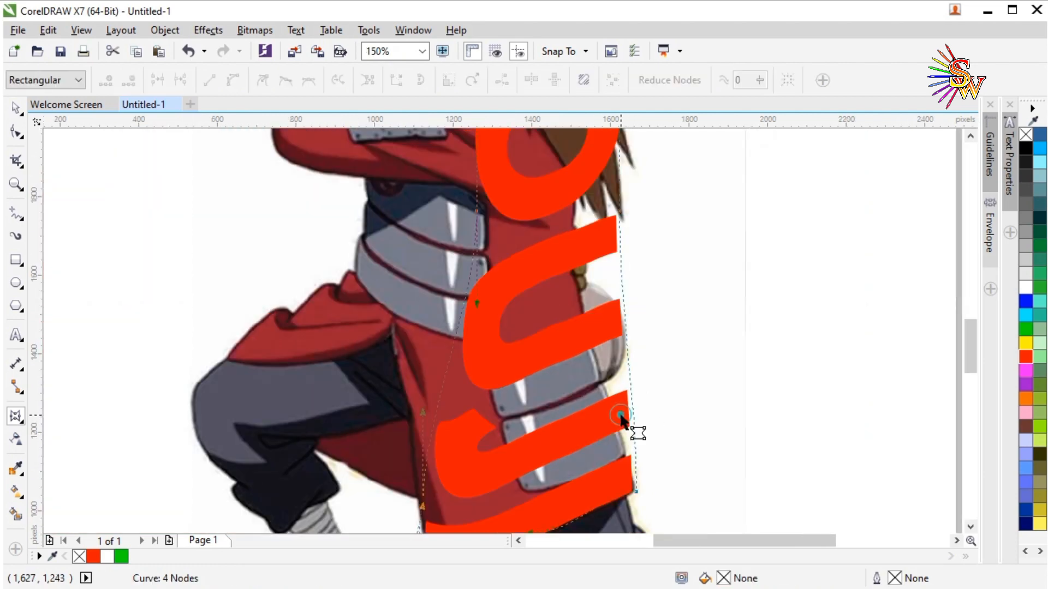
left_click(622, 417)
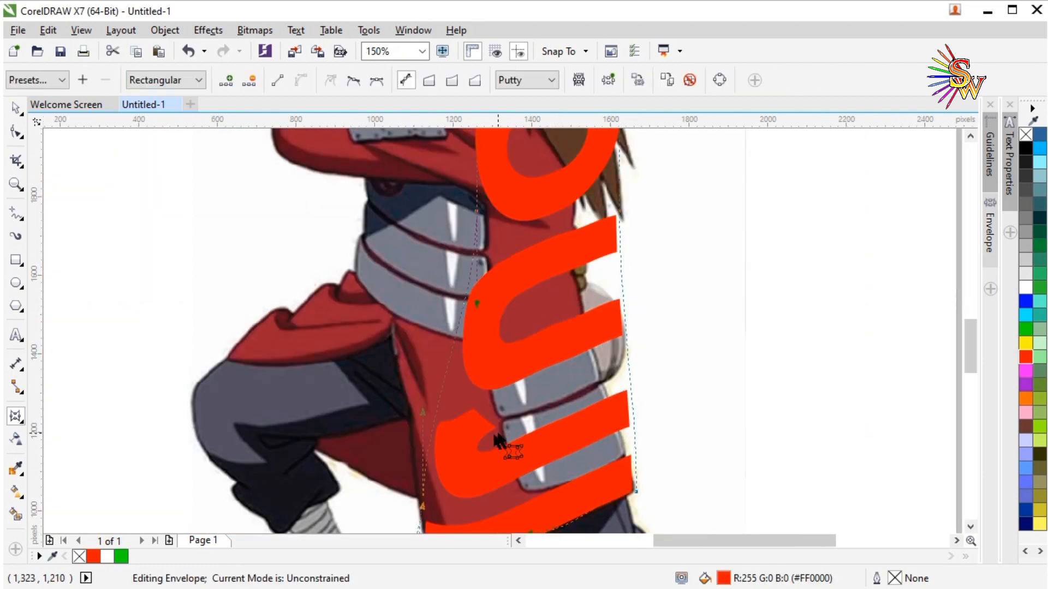
Step: Bend the envelope's left side outward to widen the middle letters across the character's coat and torso
scroll(453, 485, "down", 1)
scroll(437, 484, "up", 1)
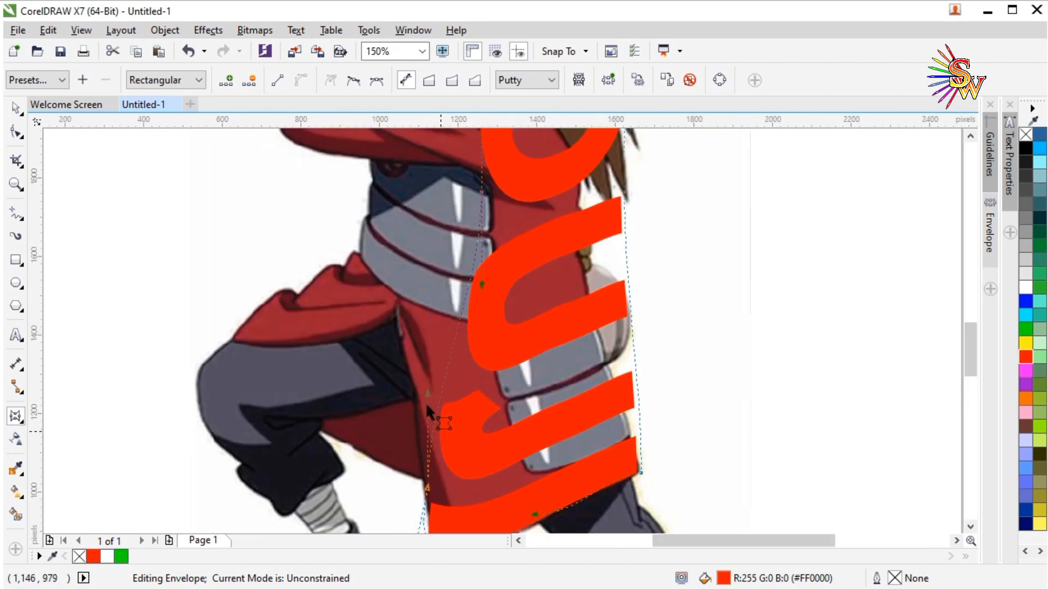
left_click_drag(426, 394, 398, 391)
scroll(421, 406, "down", 1)
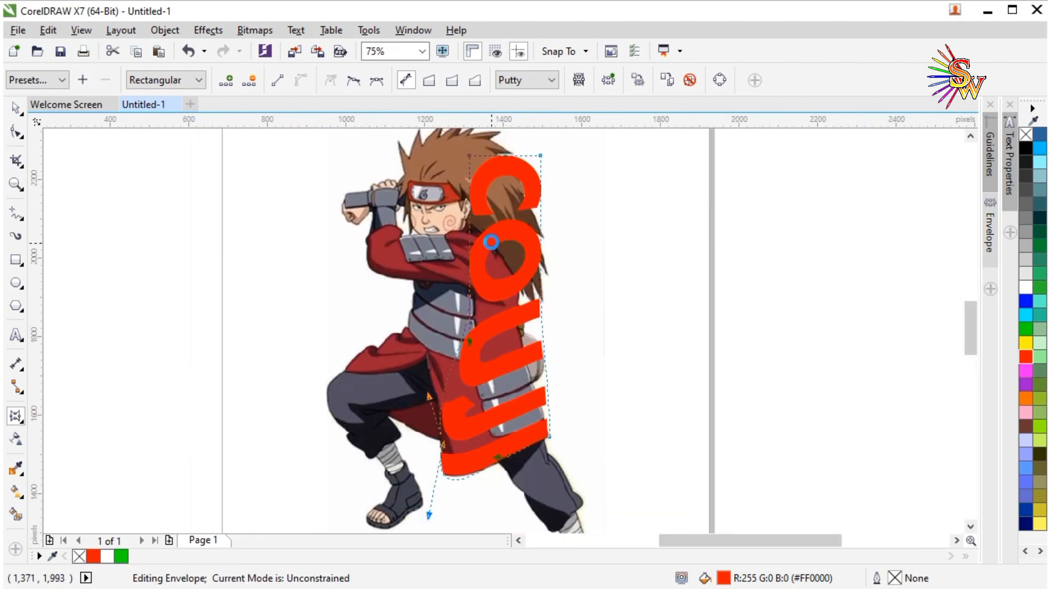
scroll(491, 243, "up", 1)
left_click_drag(447, 352, 412, 356)
scroll(420, 359, "down", 1)
scroll(524, 227, "up", 1)
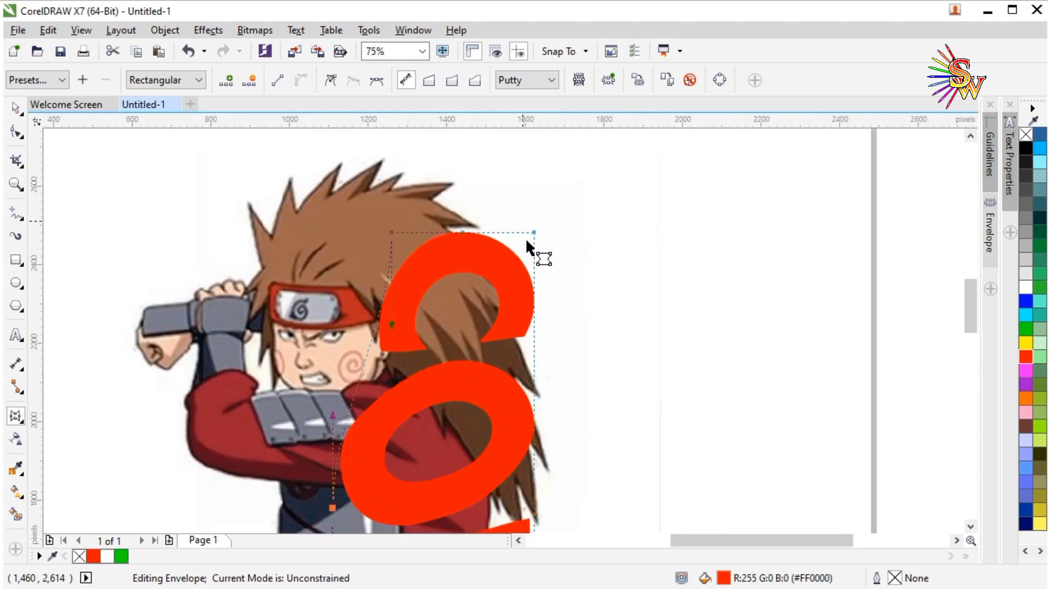
Step: Move the envelope's top corners onto the hair and swing the right corner's curve handle outward so the first letter follows the hair's outline
left_click_drag(531, 229, 356, 212)
left_click(460, 233)
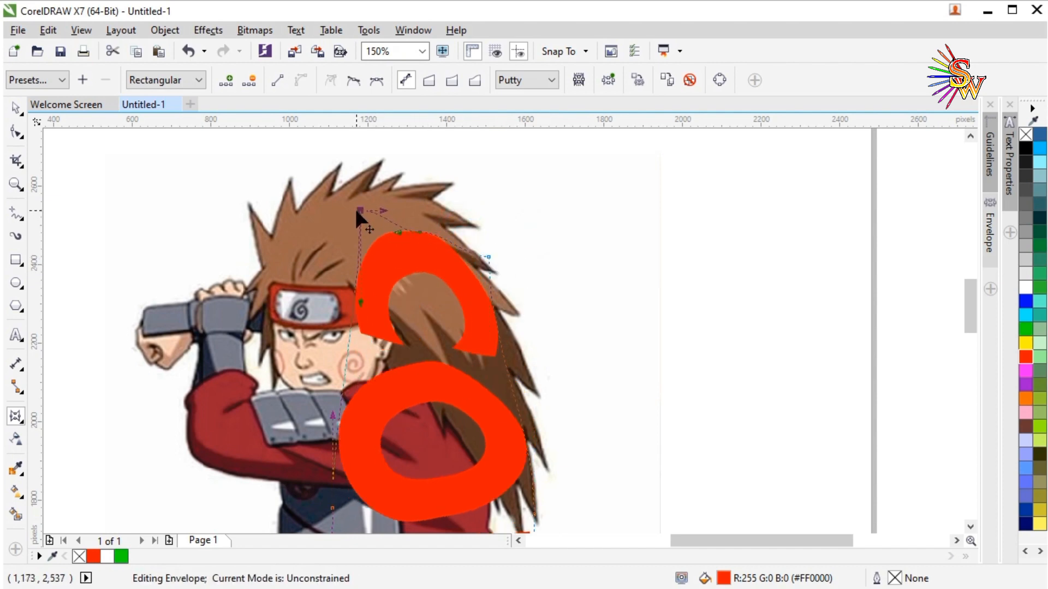
left_click(488, 257)
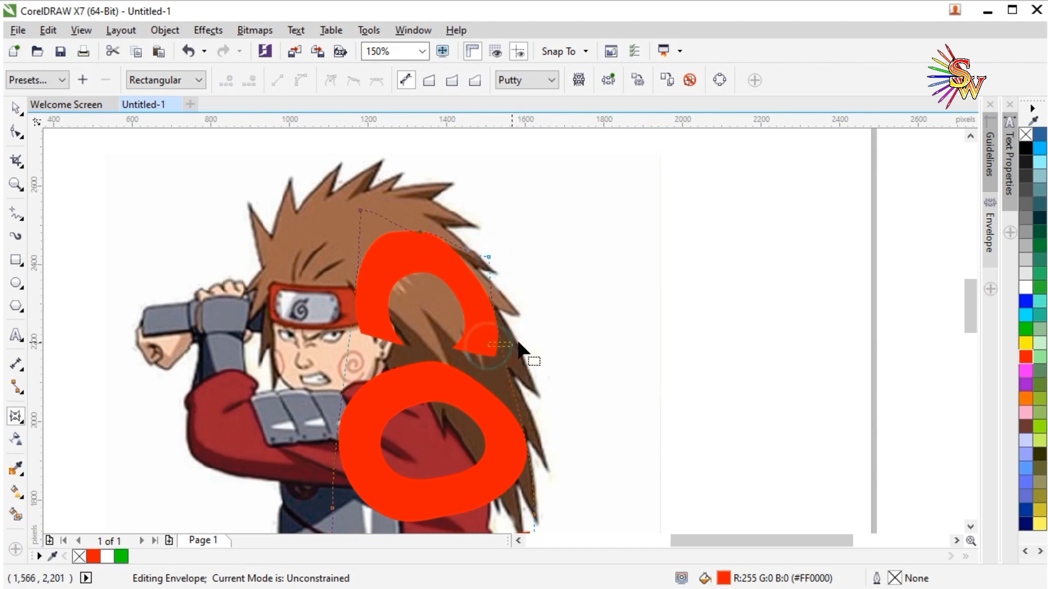
left_click(488, 257)
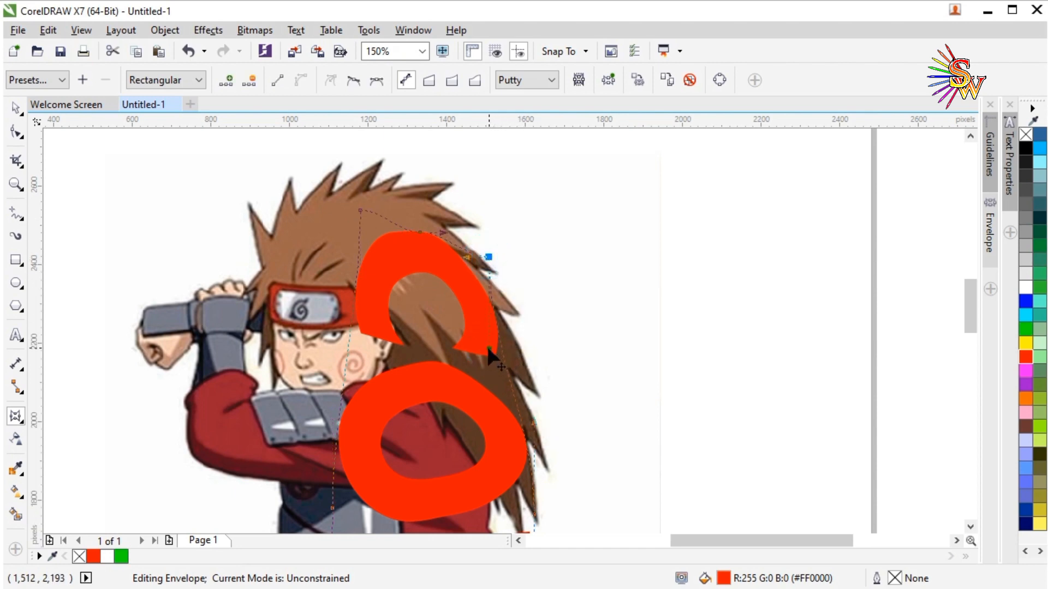
left_click_drag(488, 348, 534, 347)
Step: Reshape the envelope's right side by moving its middle node down beside the letter U and adjusting the curve along the hair and coat
scroll(534, 350, "down", 2)
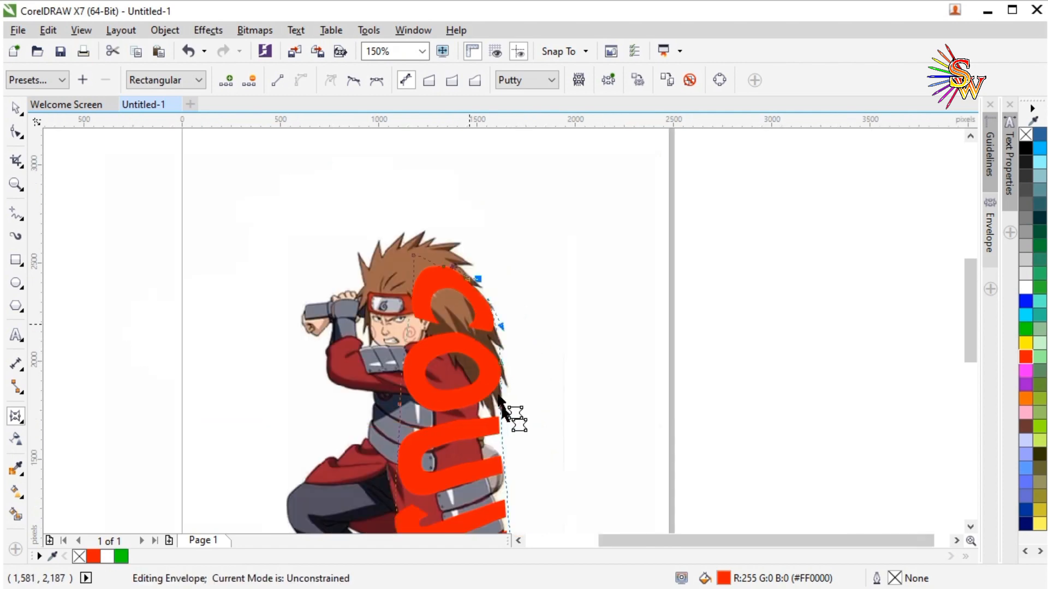
scroll(499, 402, "up", 3)
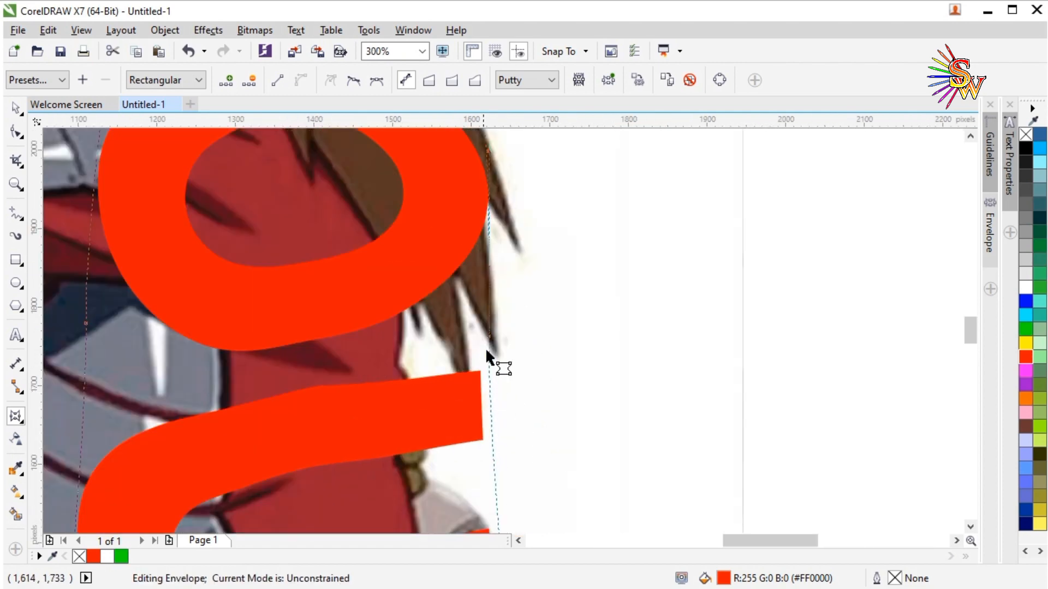
left_click(487, 334)
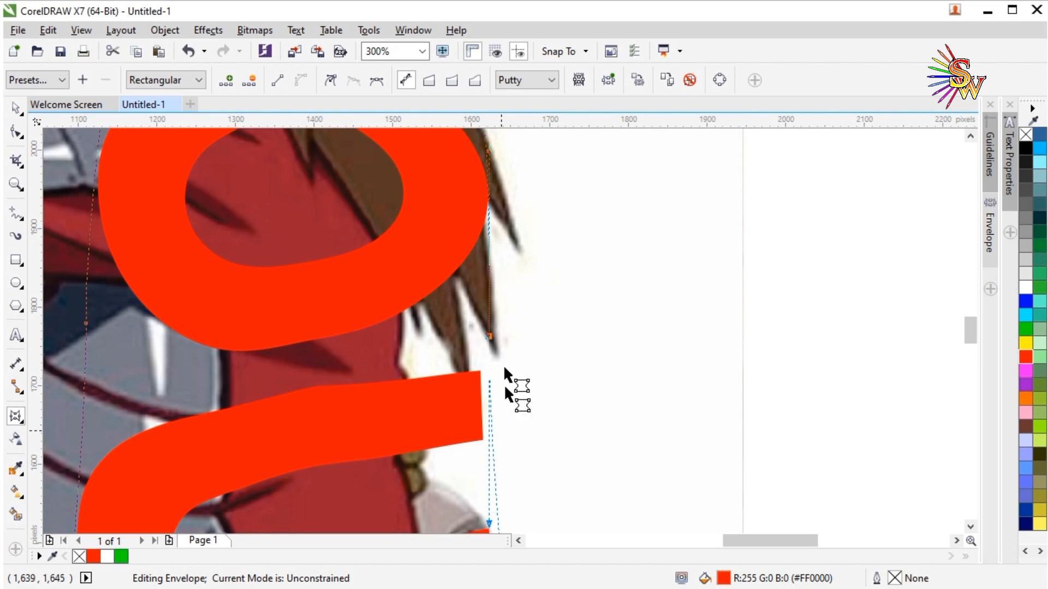
scroll(504, 368, "down", 2)
left_click_drag(498, 445, 476, 470)
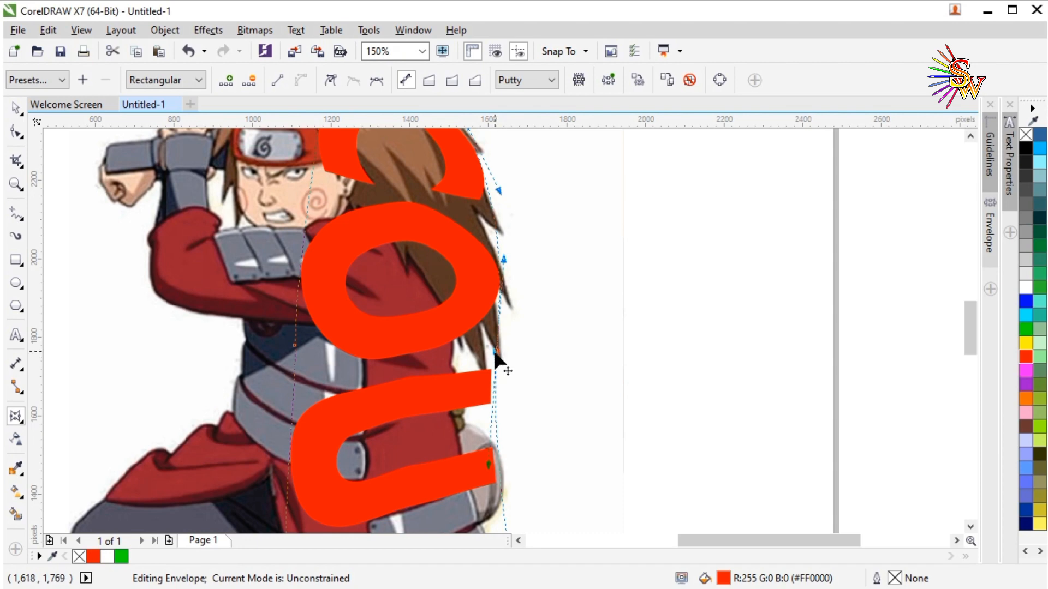
left_click_drag(495, 355, 506, 413)
scroll(507, 412, "down", 2)
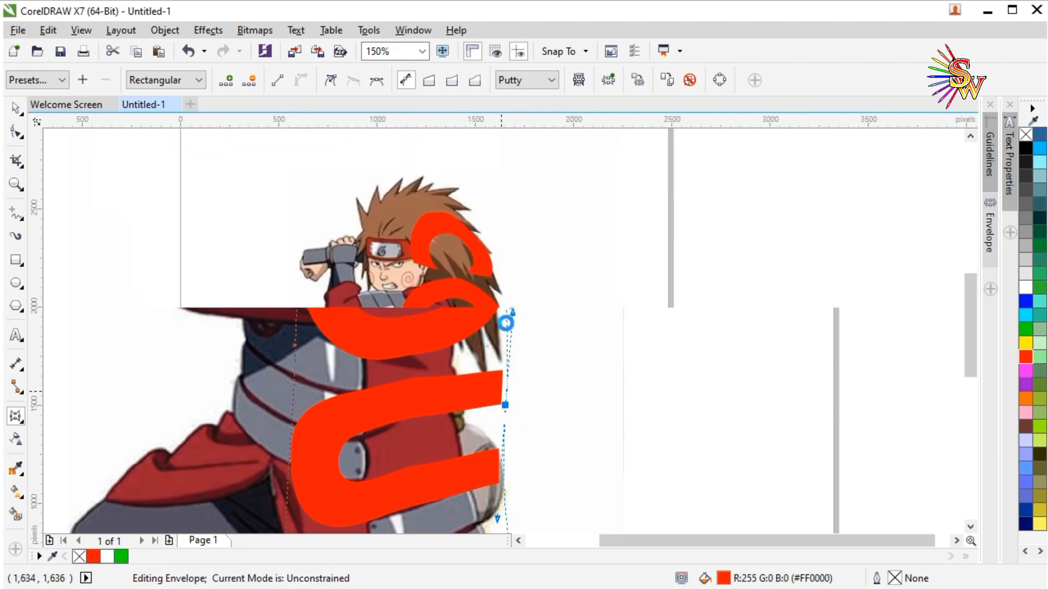
scroll(497, 417, "down", 1)
scroll(498, 420, "up", 2)
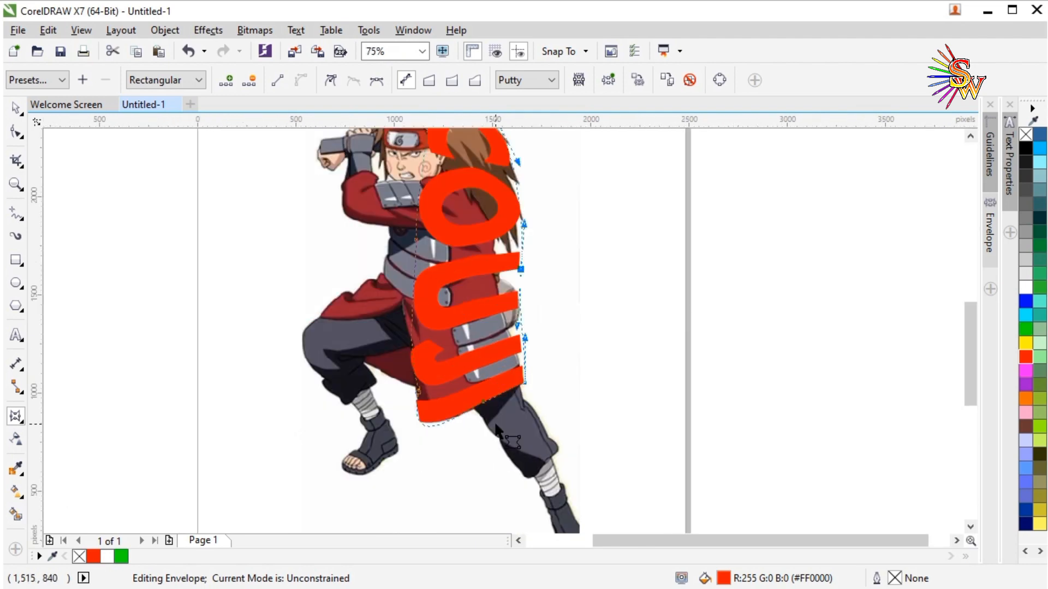
scroll(506, 399, "down", 1)
scroll(504, 287, "up", 1)
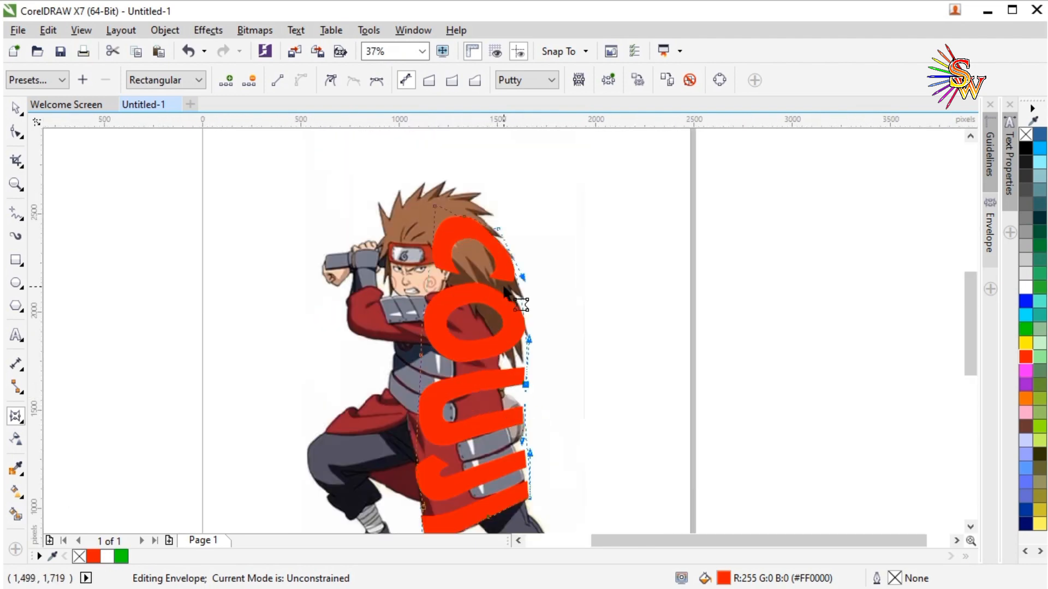
Step: Apply a contour around the warped text and set both its fill and outline colours to white
left_click(15, 107)
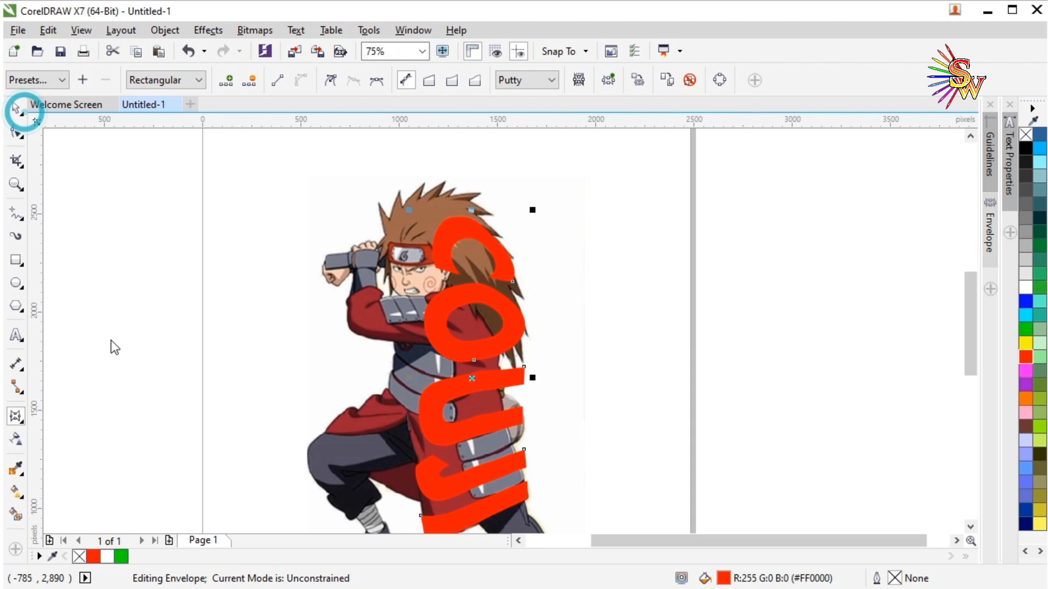
left_click(23, 422)
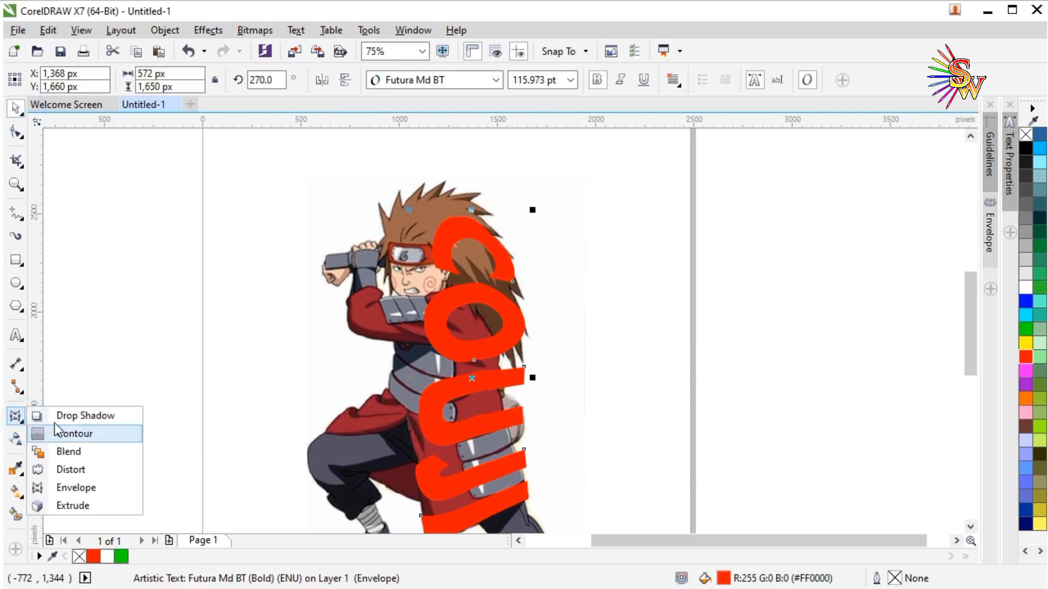
left_click(81, 433)
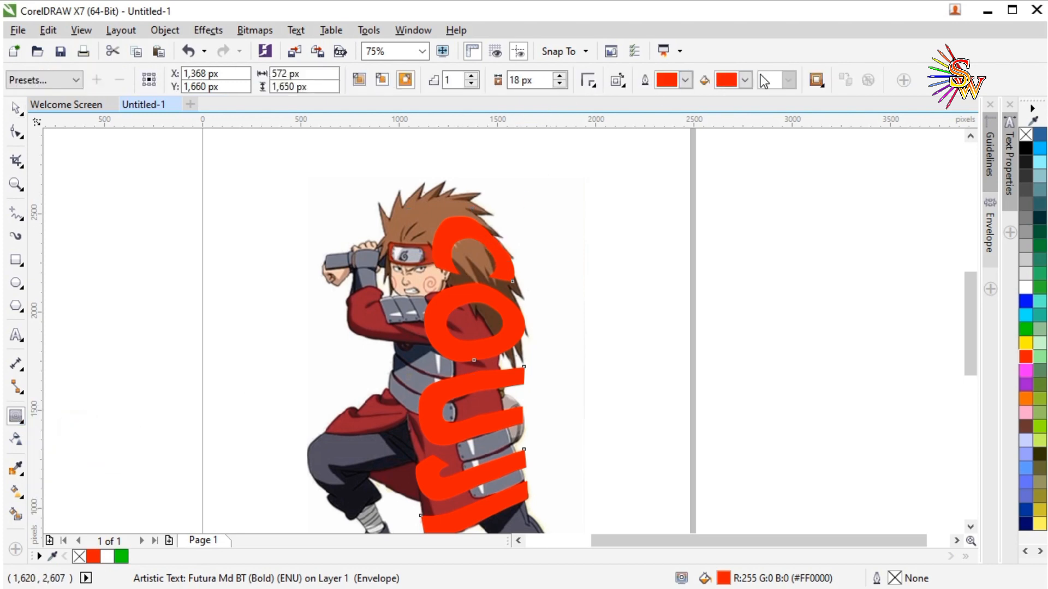
left_click(746, 79)
left_click_drag(804, 134, 803, 99)
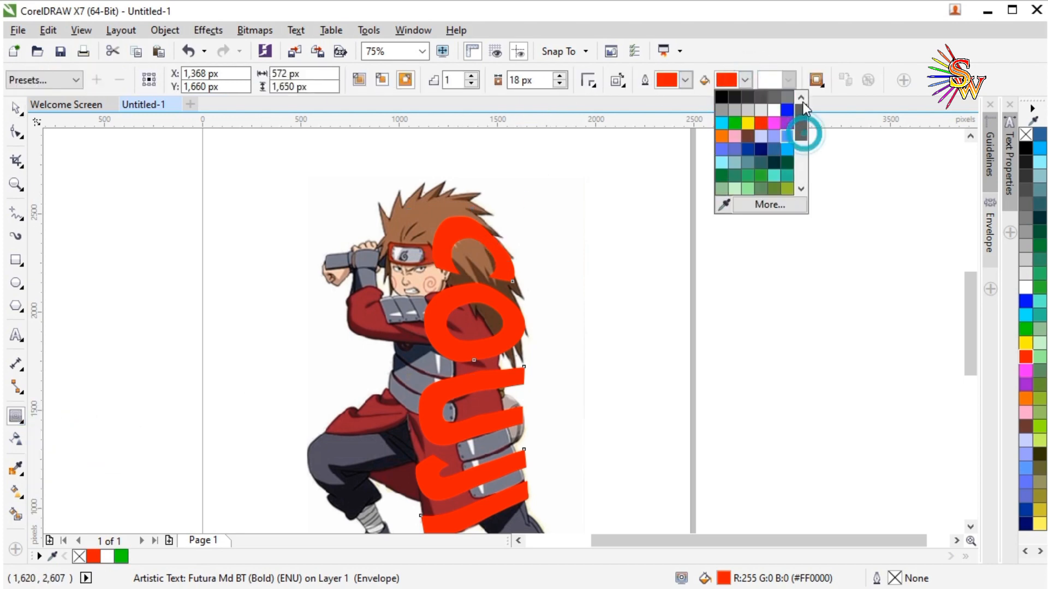
left_click(774, 111)
left_click(685, 82)
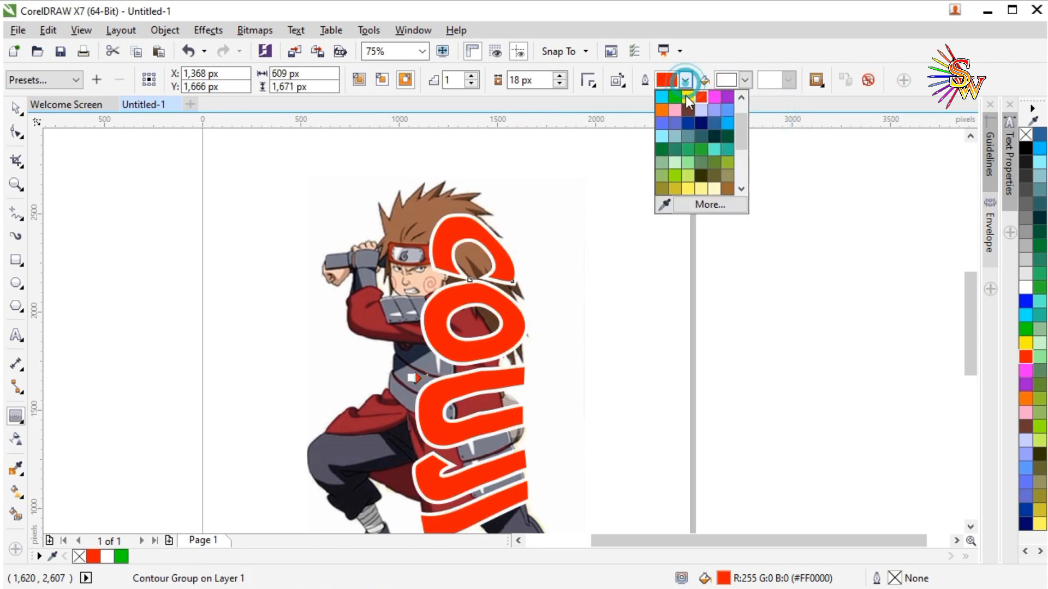
left_click_drag(743, 121, 743, 104)
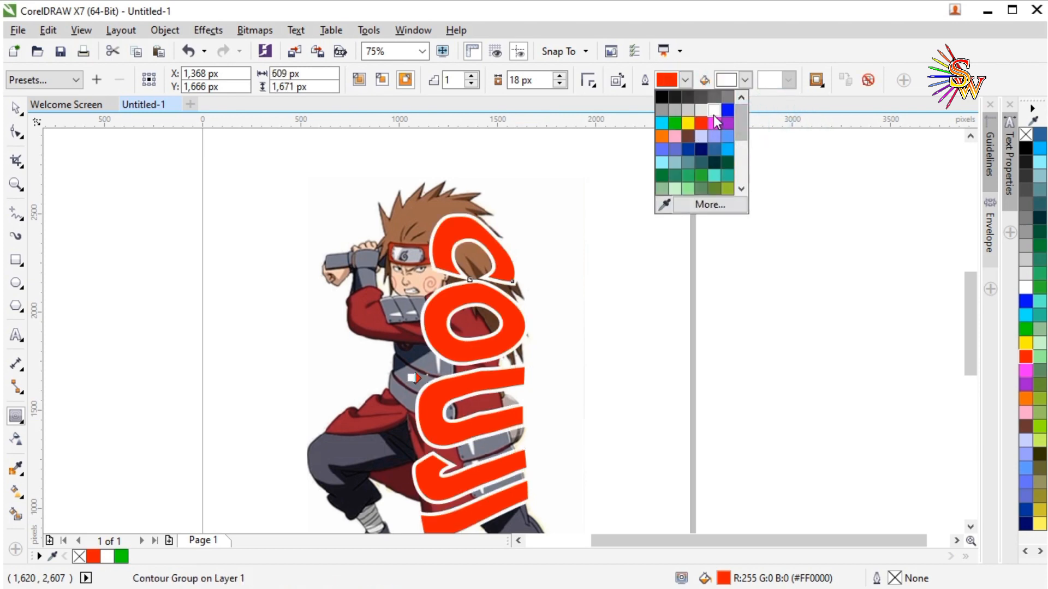
left_click(714, 112)
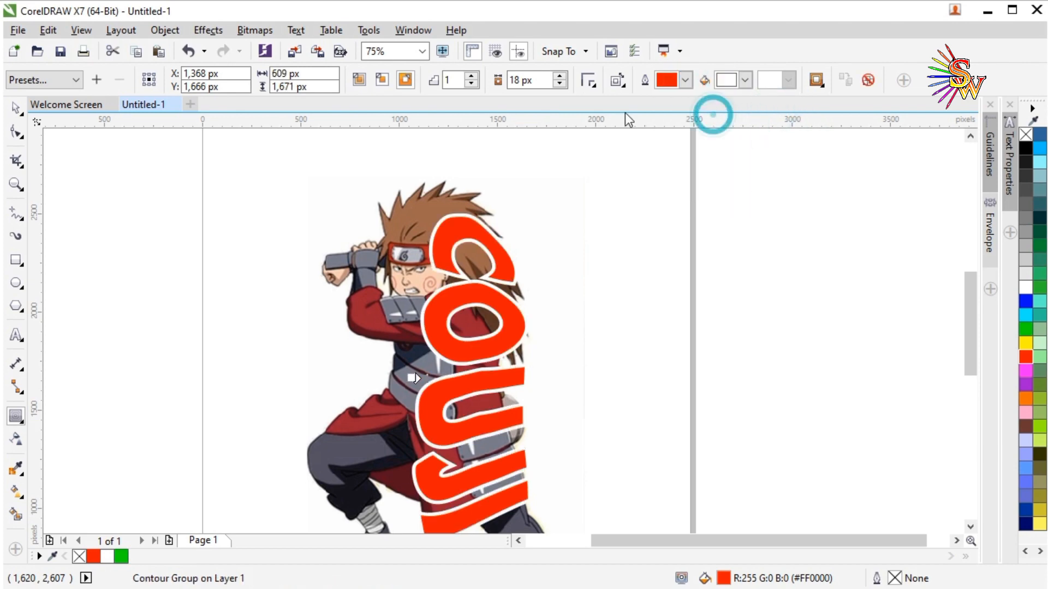
Step: Set the offset of the text's white contour to 38 px
left_click(559, 77)
left_click(559, 77)
left_click(559, 77)
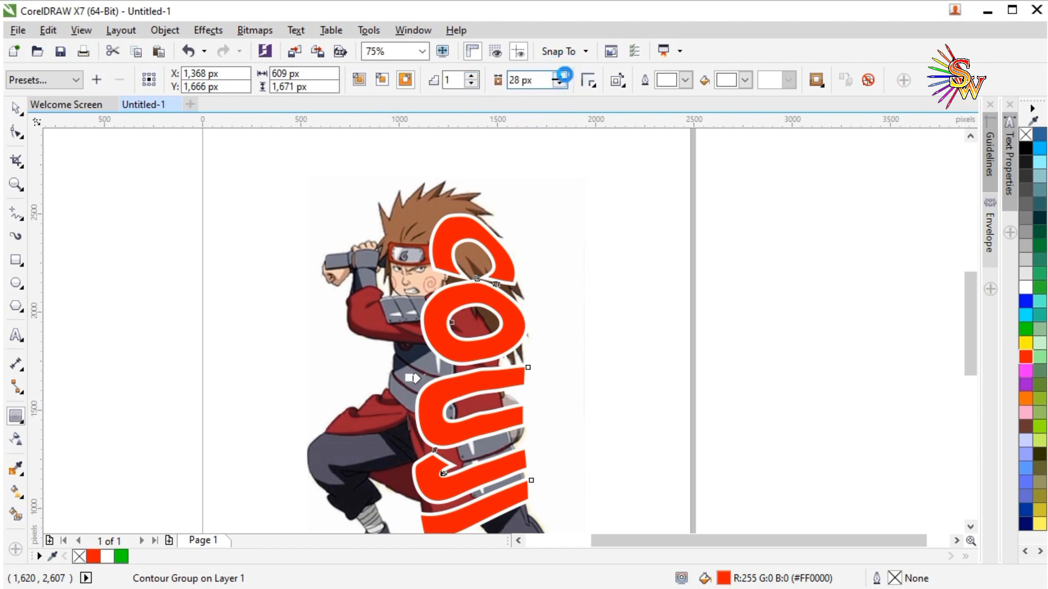
left_click(559, 77)
left_click(559, 77)
left_click(560, 77)
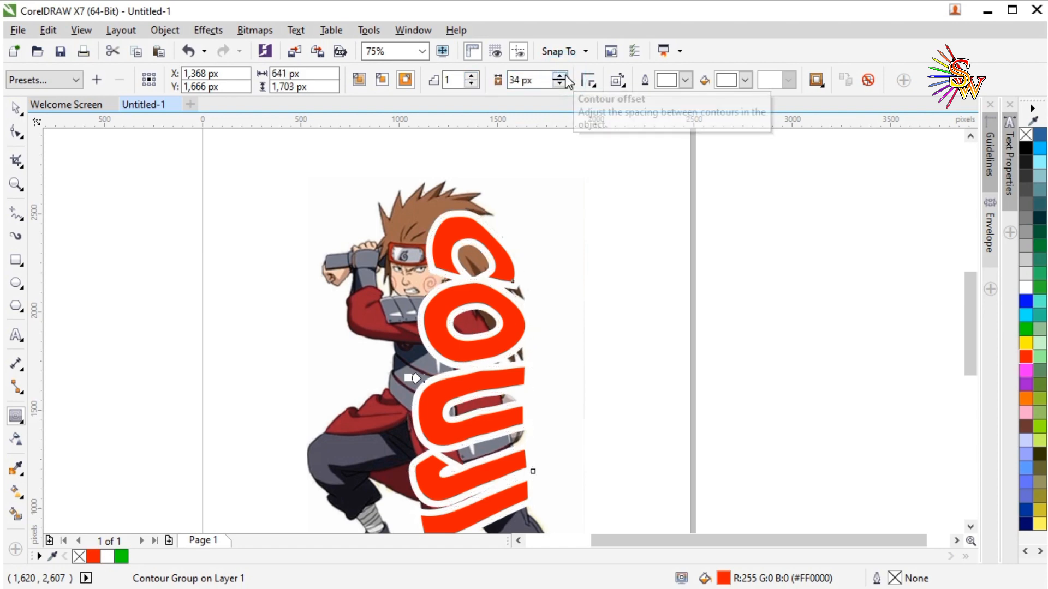
left_click(560, 76)
left_click(560, 77)
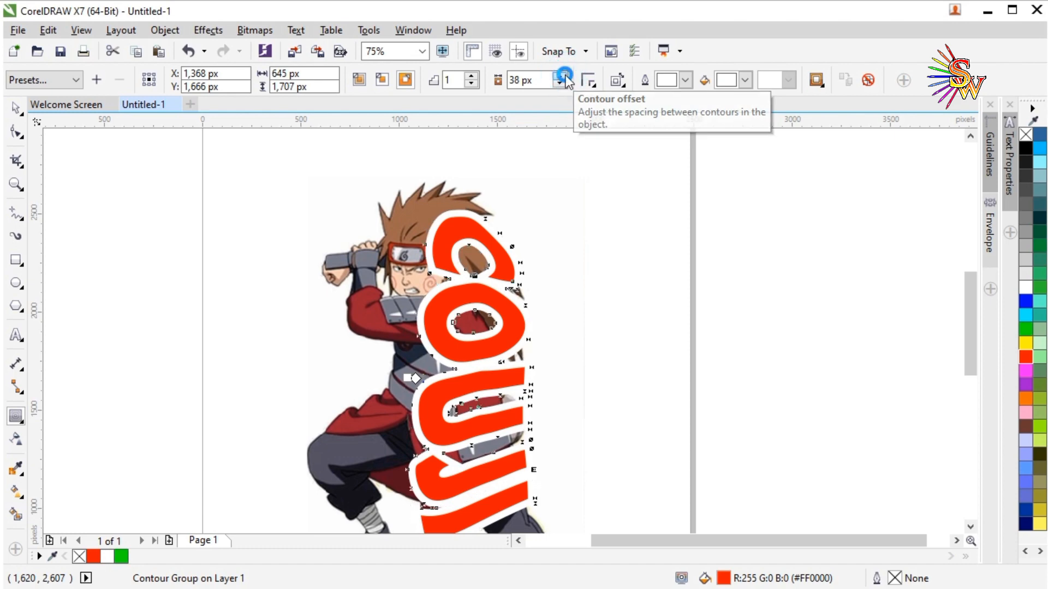
left_click(560, 76)
left_click(560, 77)
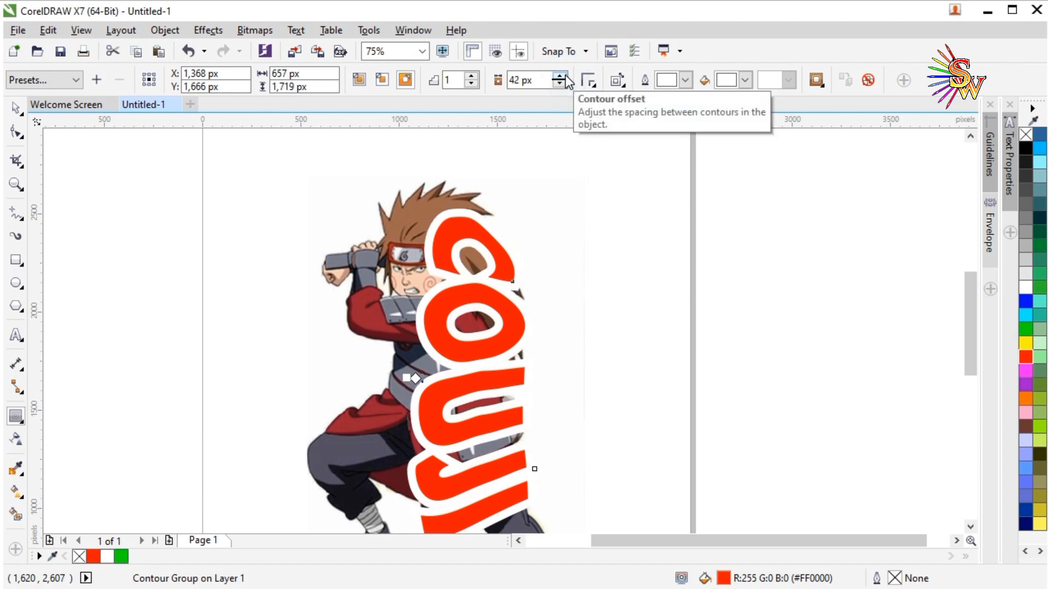
left_click(560, 77)
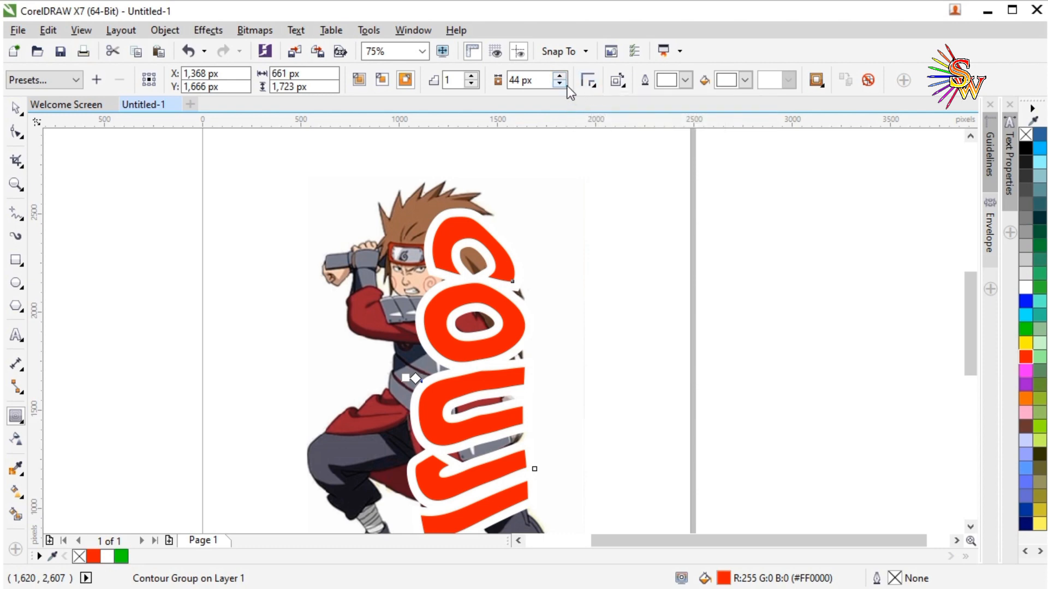
left_click(559, 84)
left_click(560, 84)
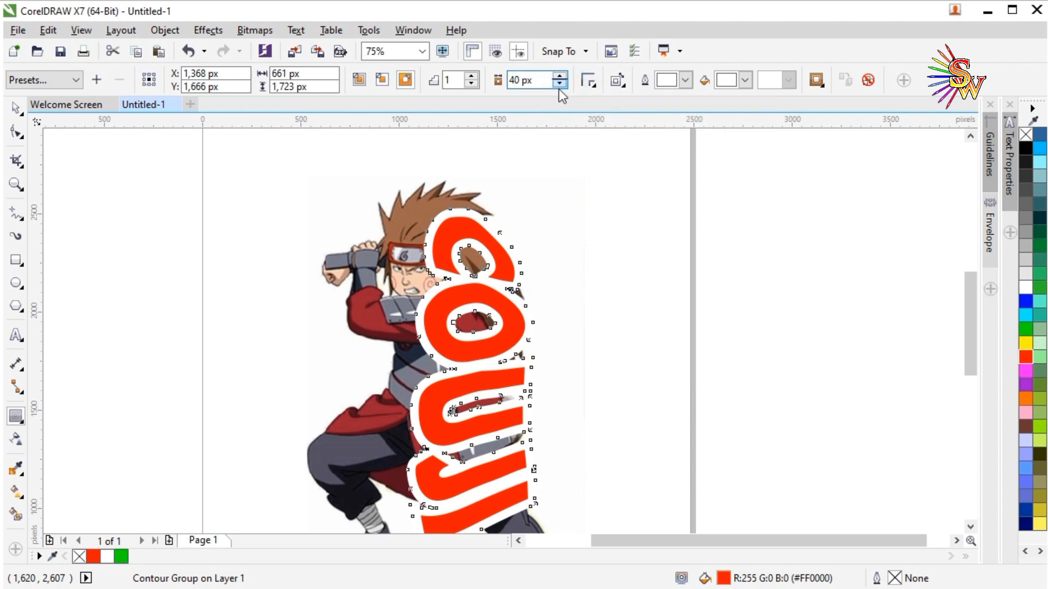
scroll(483, 199, "down", 1)
scroll(503, 287, "up", 2)
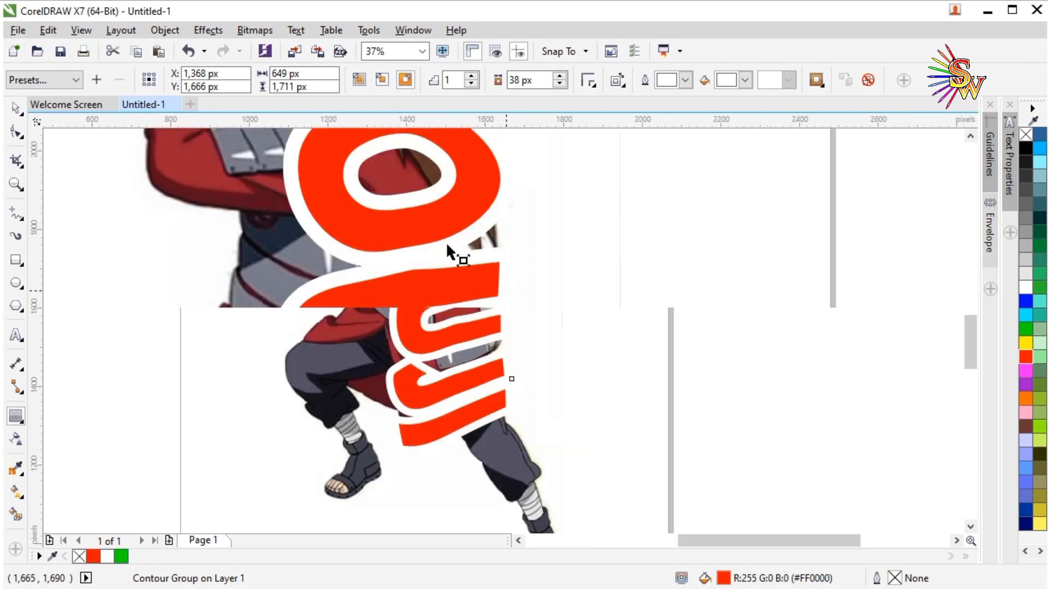
Step: Select the character image together with the text and its contour, and trim the image by the contour's shape
scroll(458, 241, "down", 2)
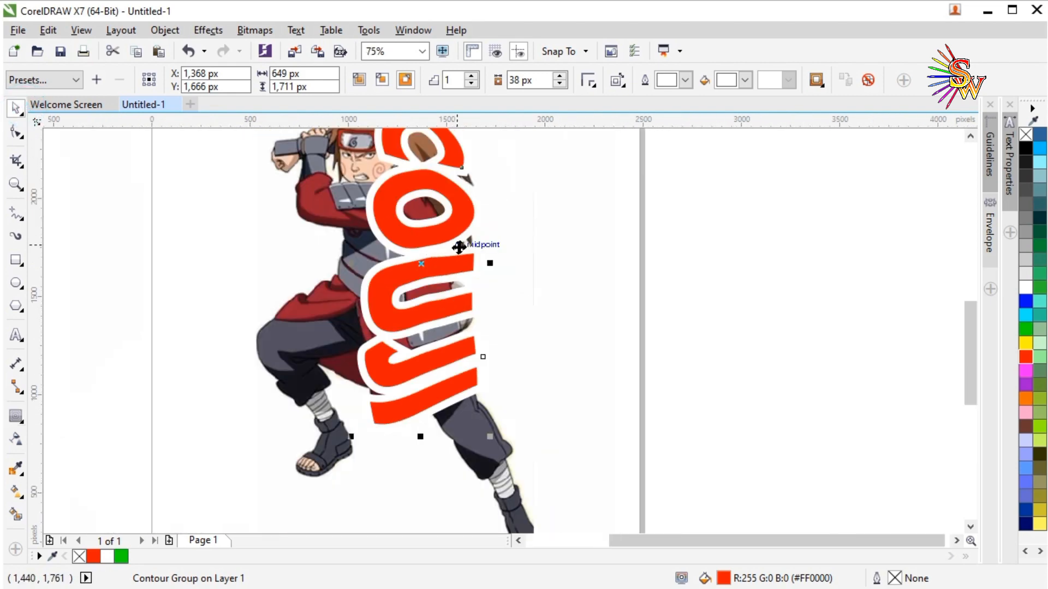
left_click_drag(315, 153, 517, 374)
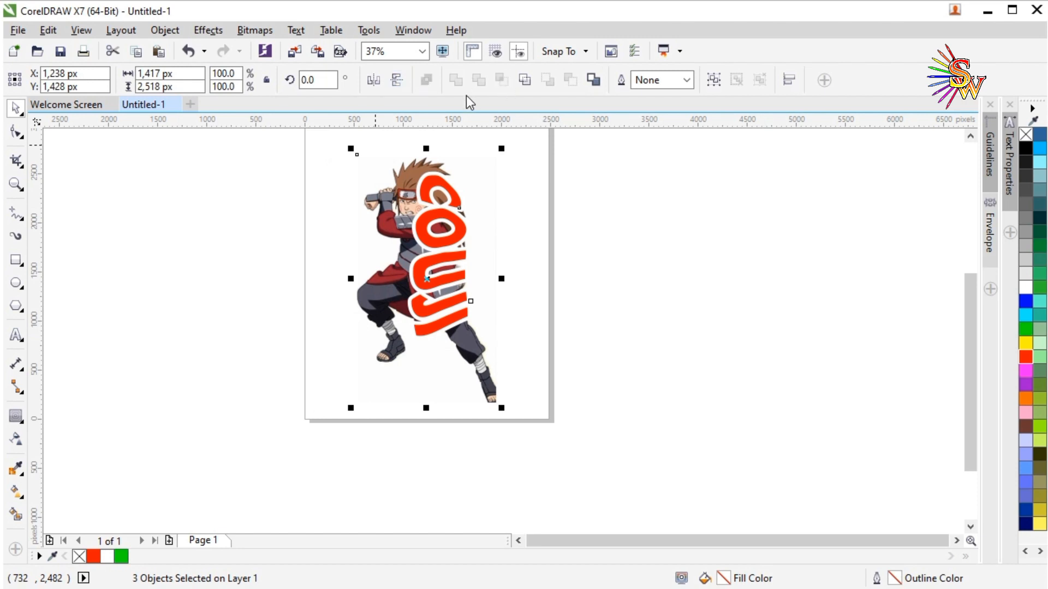
scroll(393, 188, "down", 1)
left_click_drag(487, 332, 499, 338)
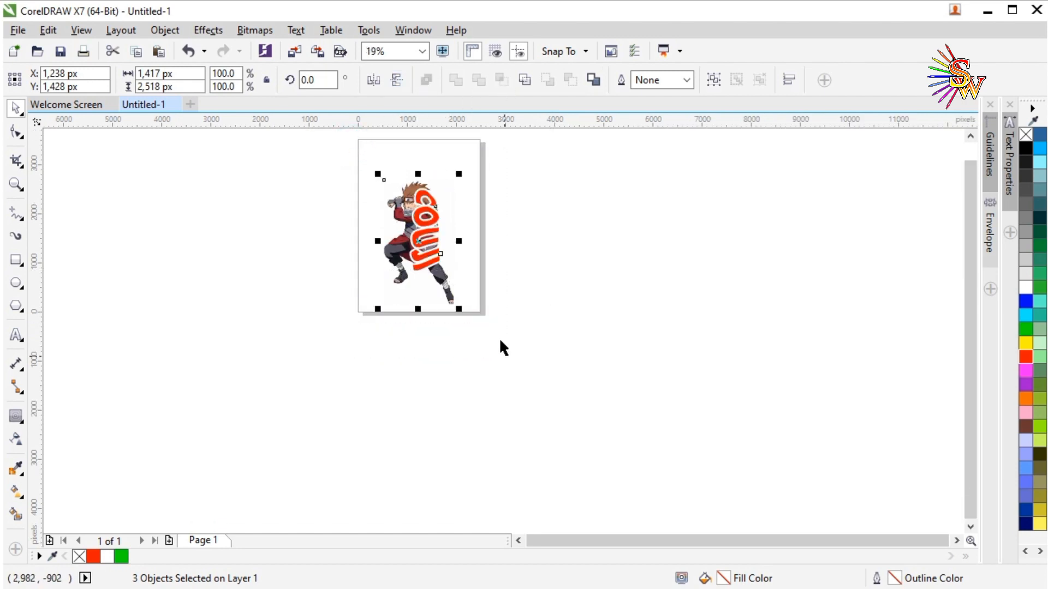
scroll(418, 207, "up", 2)
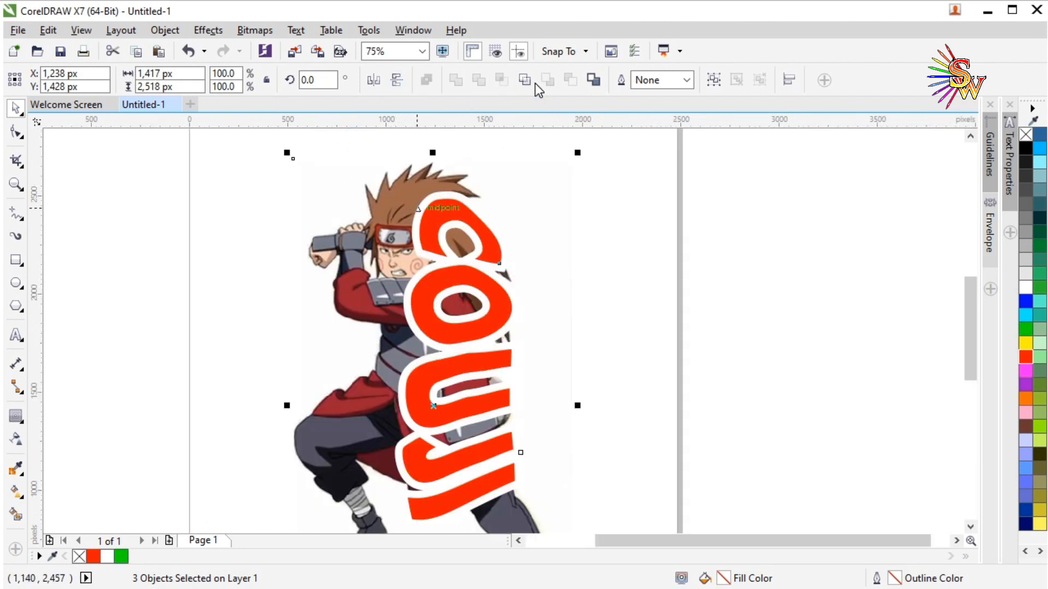
left_click(529, 81)
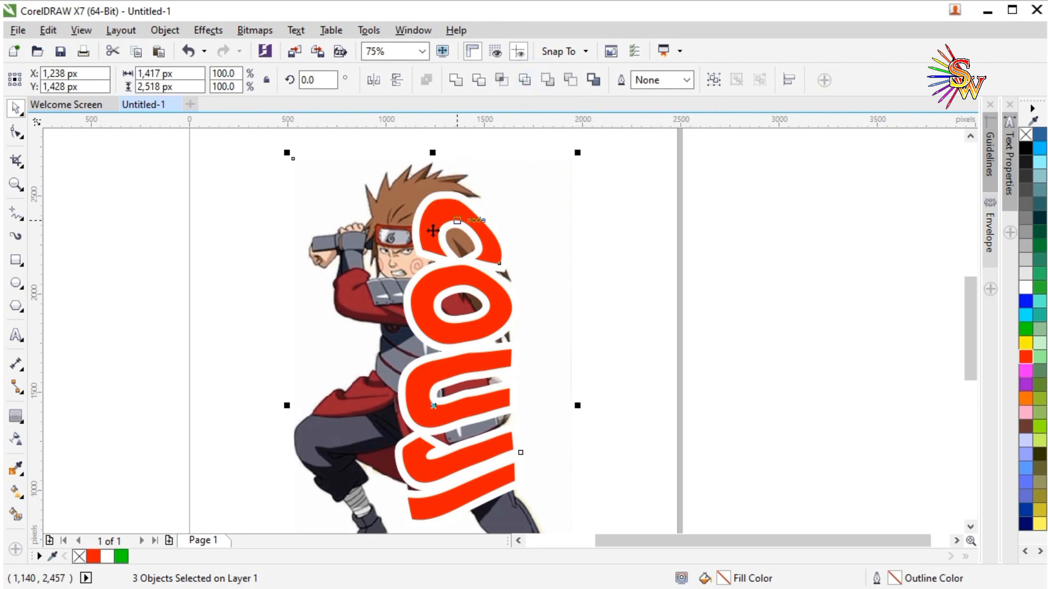
left_click(480, 83)
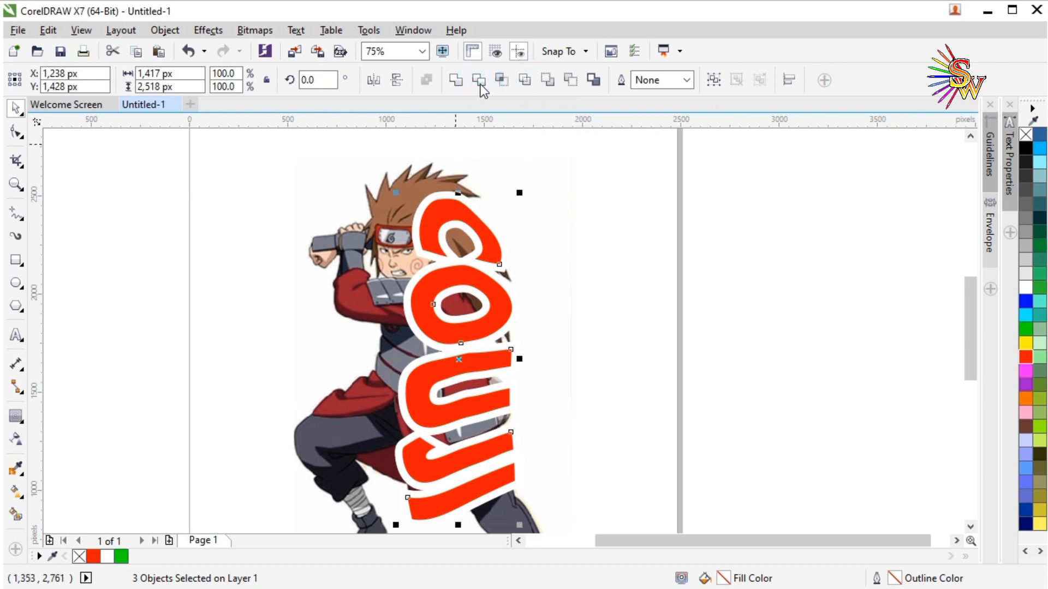
Step: Shift the text and the trimmed character image aside one at a time to check the cut-out, undoing each move
left_click(384, 249)
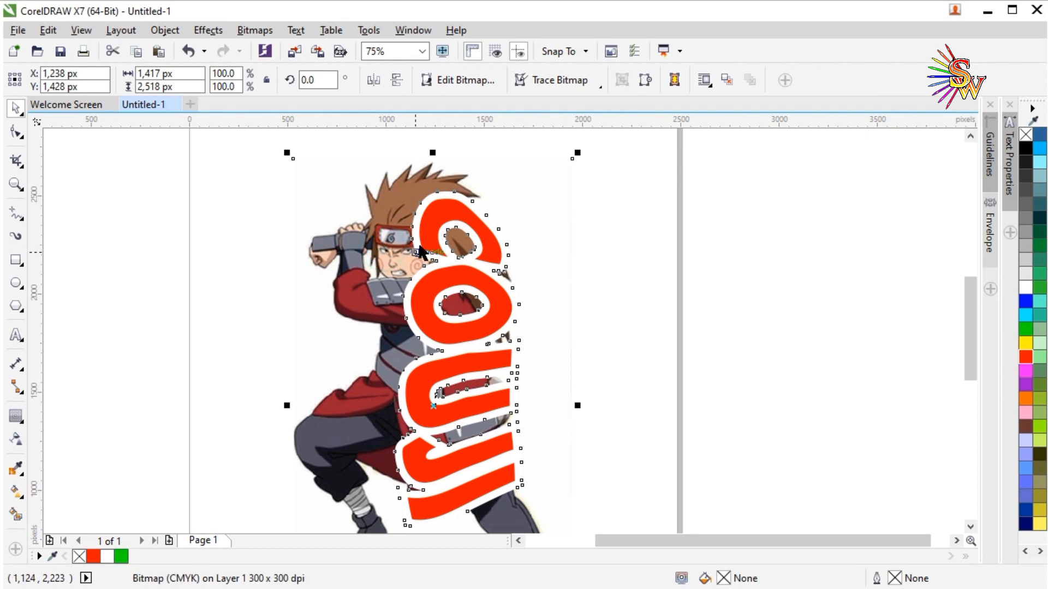
left_click_drag(427, 236, 527, 244)
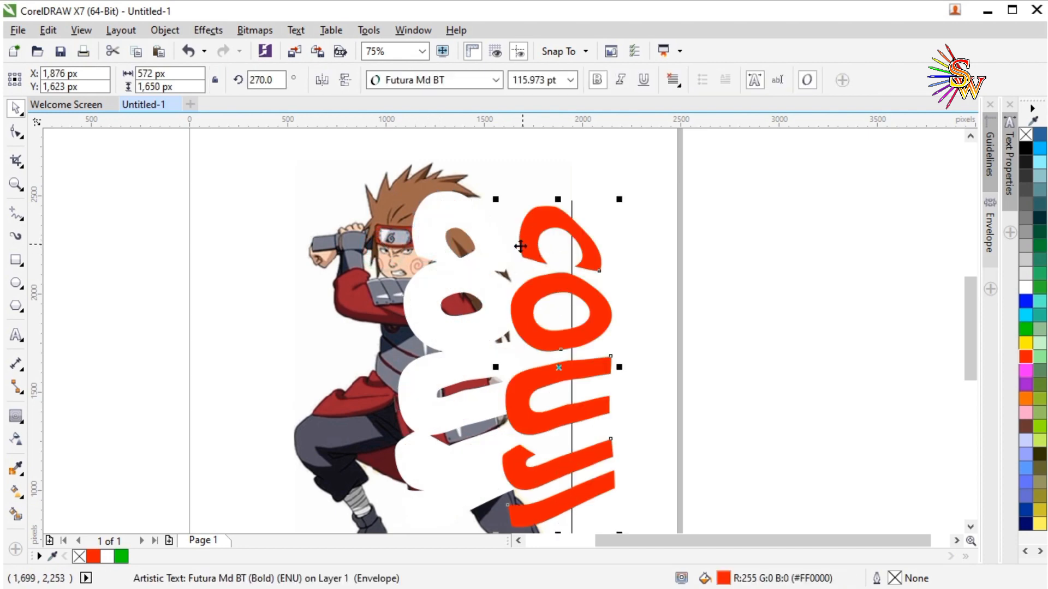
key("ctrl+z")
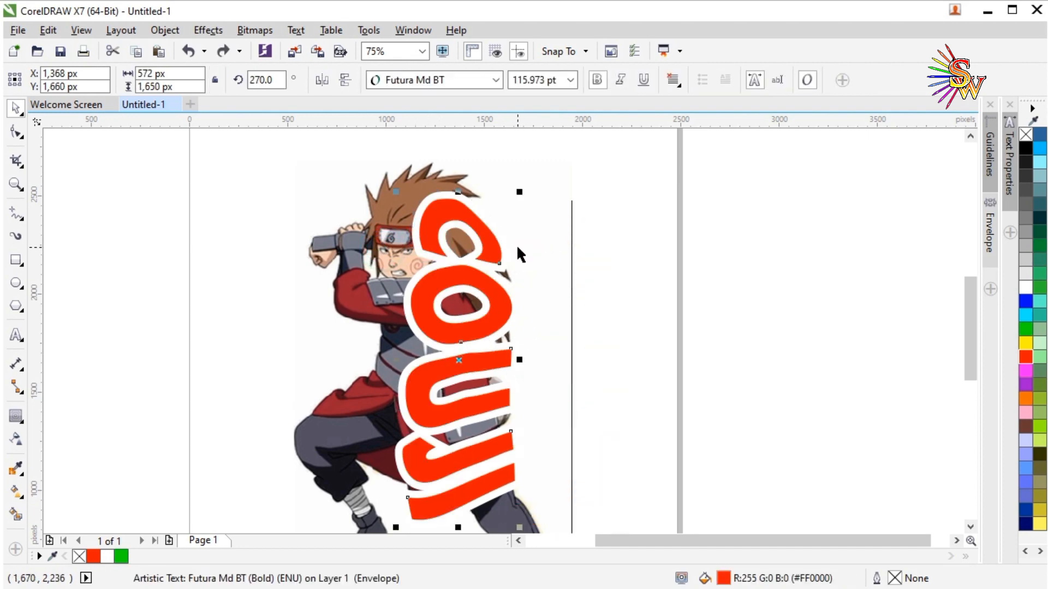
left_click_drag(381, 251, 536, 239)
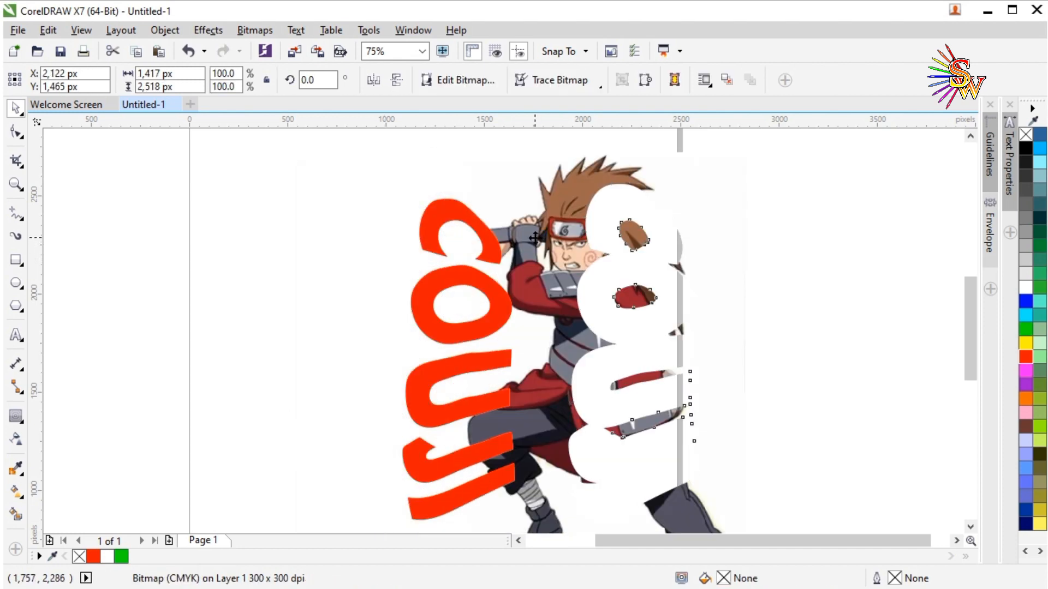
key("ctrl+z")
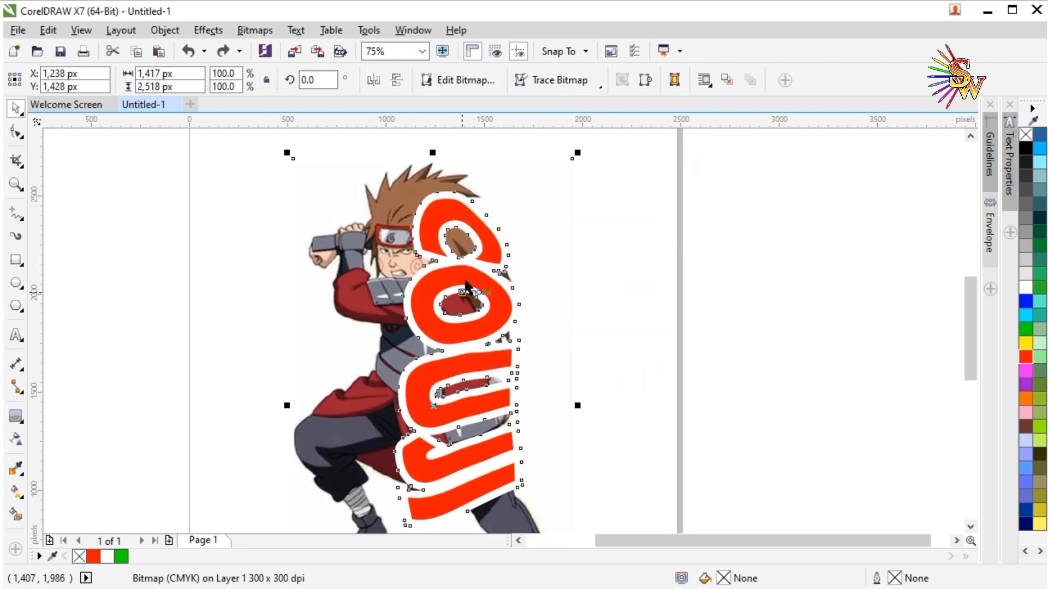
Step: Deselect the trimmed character image and examine the finished COUJI text and cut-out both up close and as a whole page
scroll(448, 316, "down", 4)
scroll(438, 356, "up", 2)
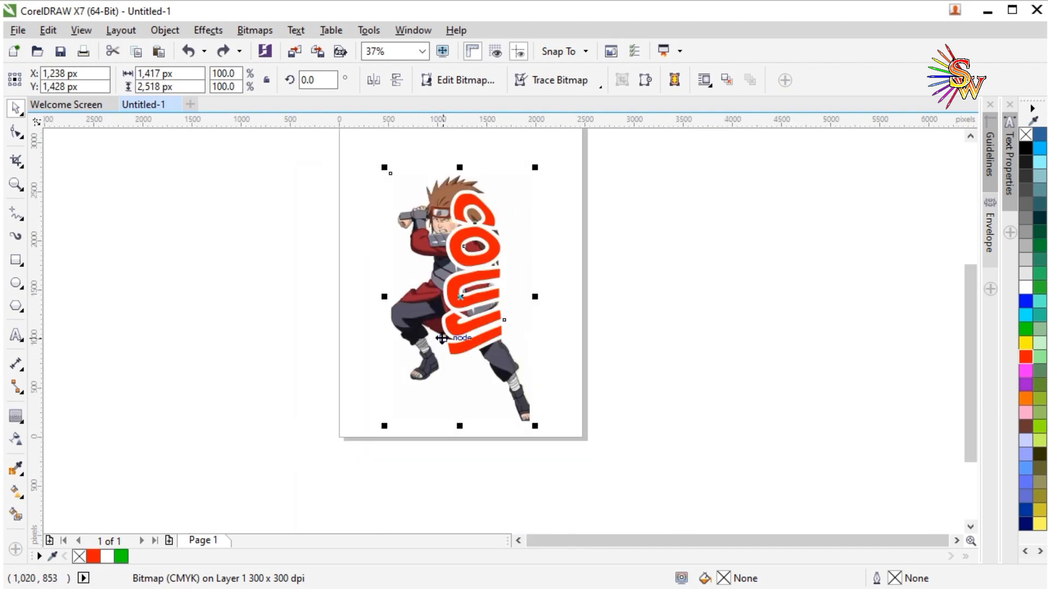
scroll(431, 228, "up", 2)
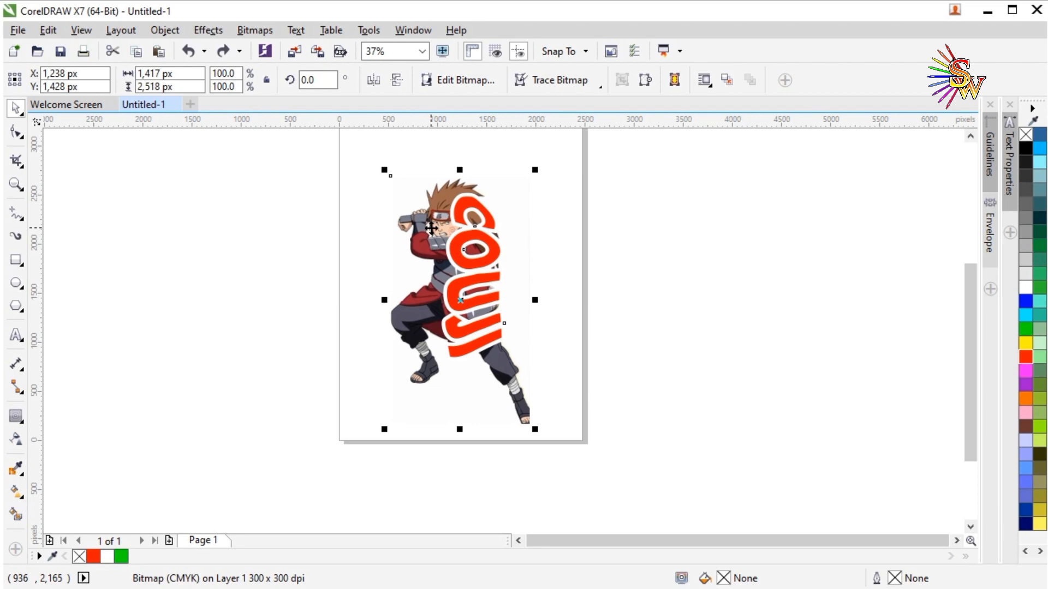
scroll(469, 240, "up", 1)
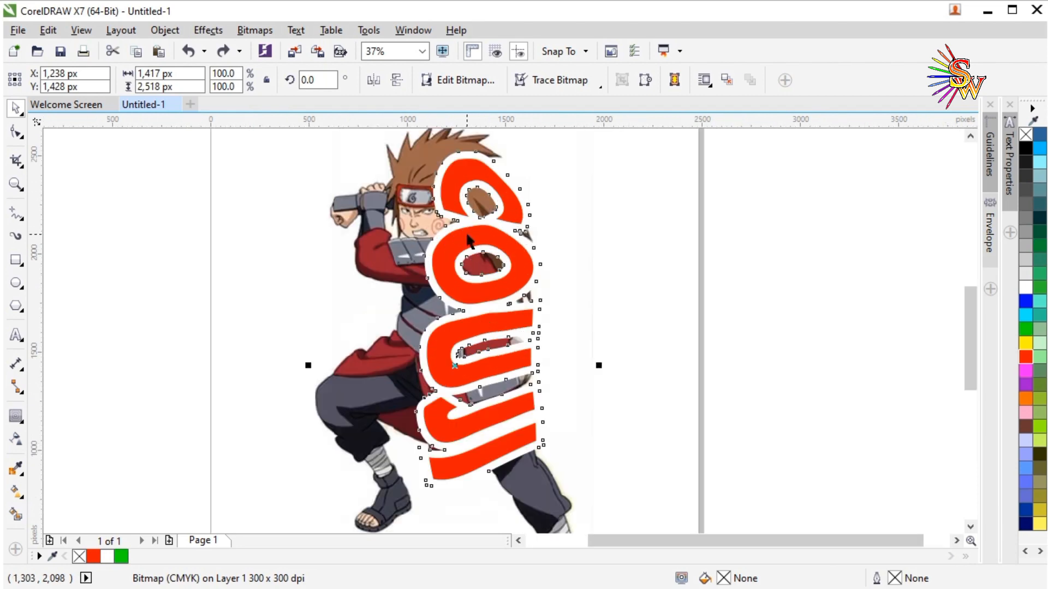
scroll(351, 228, "up", 1)
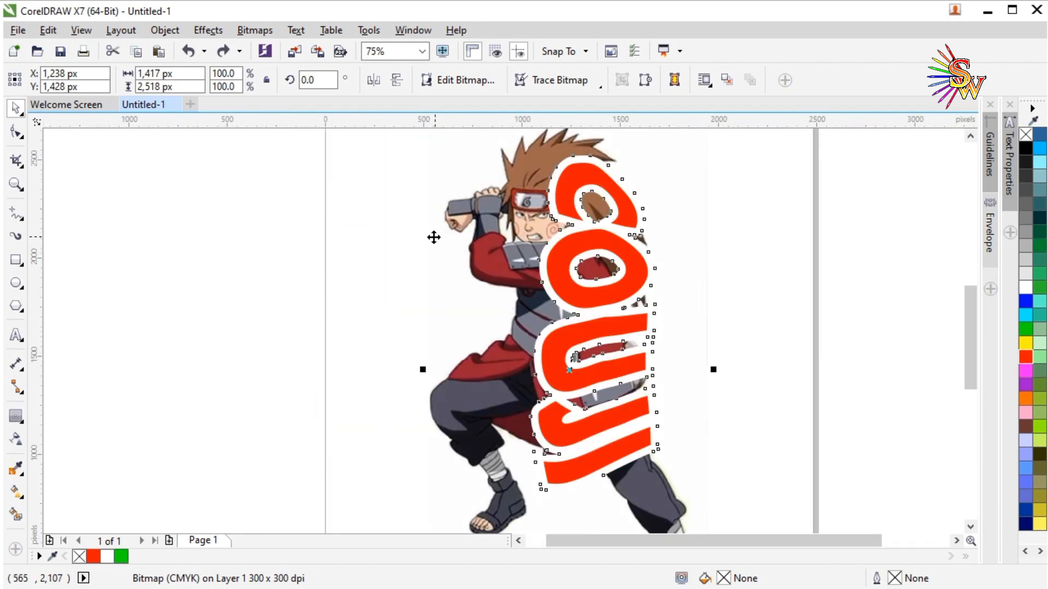
scroll(502, 259, "down", 1)
scroll(532, 238, "up", 1)
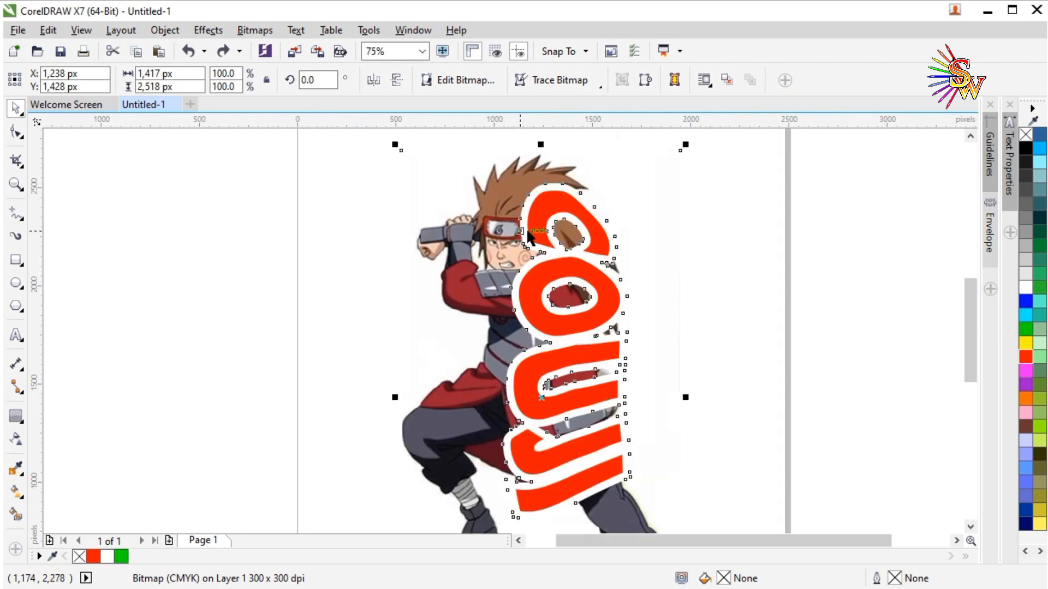
left_click(708, 255)
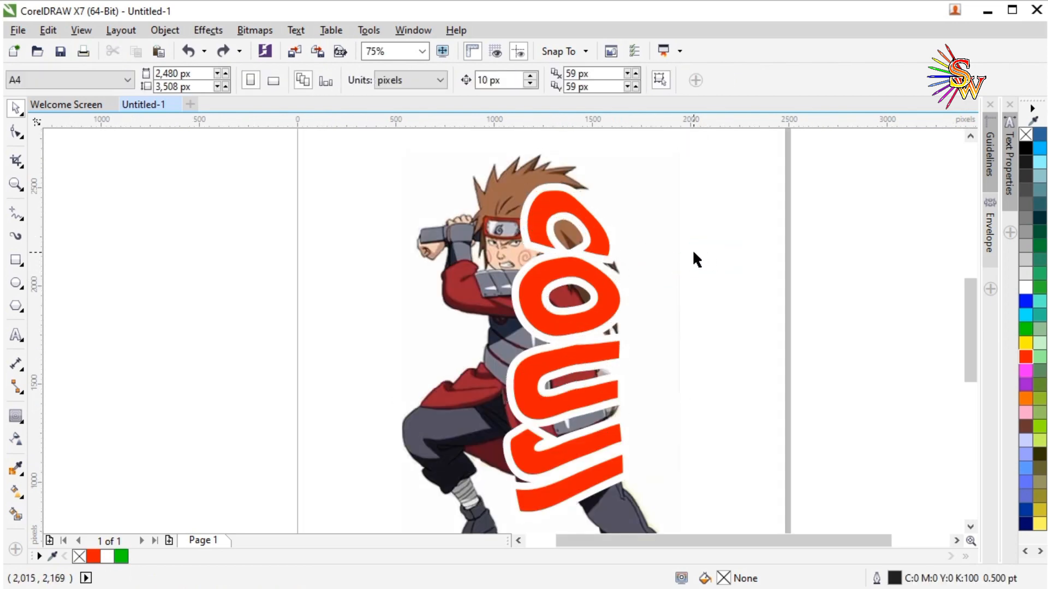
scroll(653, 243, "down", 2)
scroll(652, 293, "up", 2)
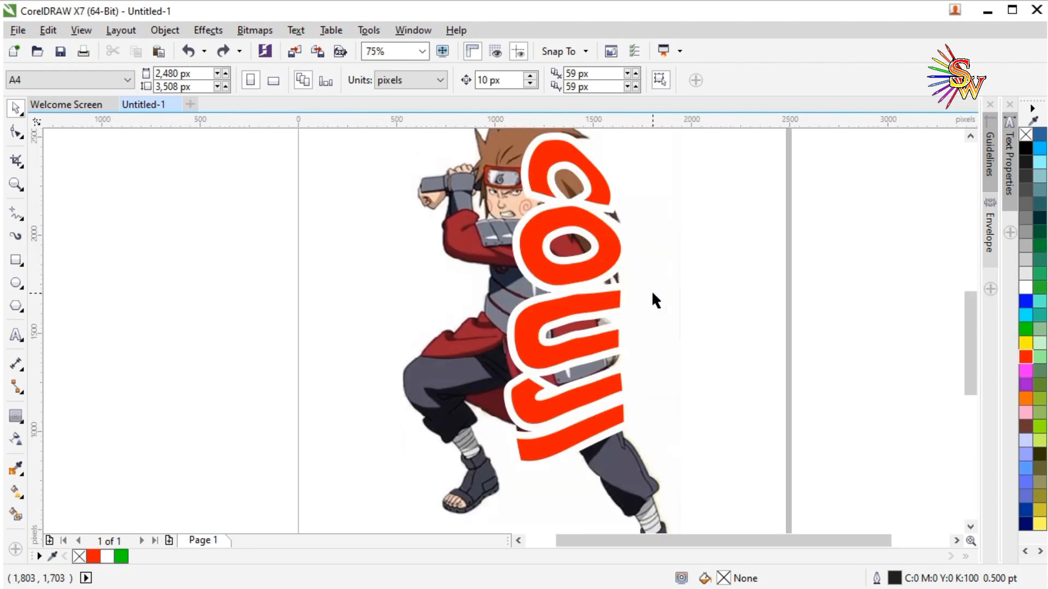
scroll(586, 205, "up", 1)
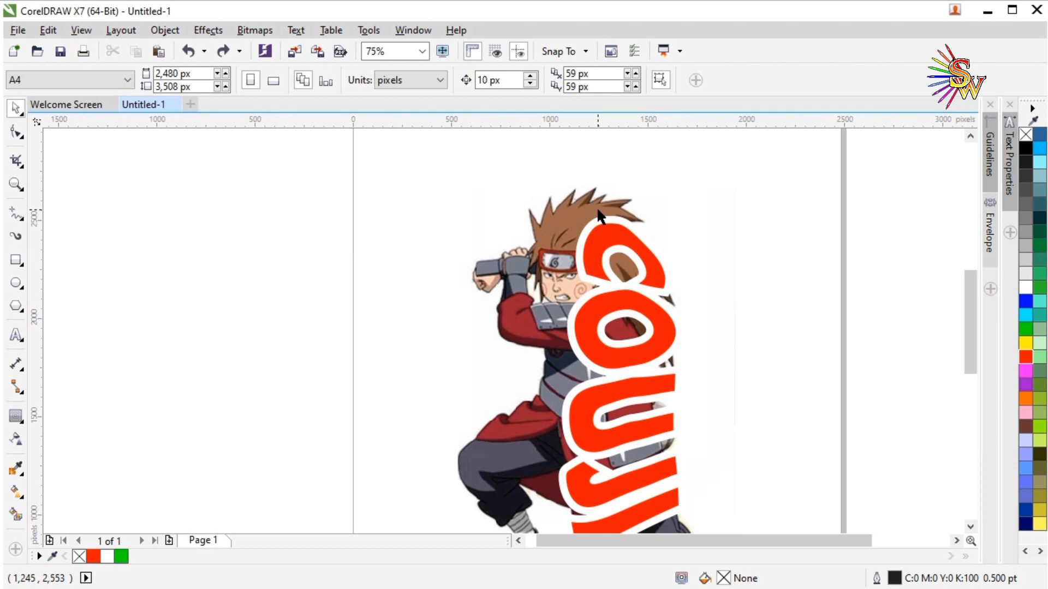
scroll(597, 208, "down", 1)
scroll(742, 259, "down", 1)
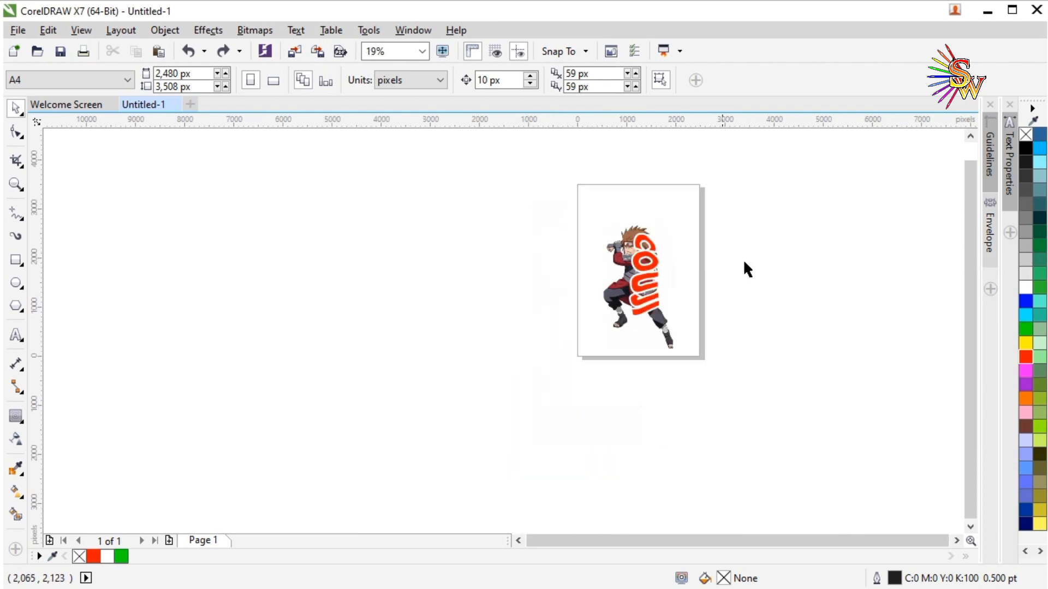
scroll(715, 273, "up", 1)
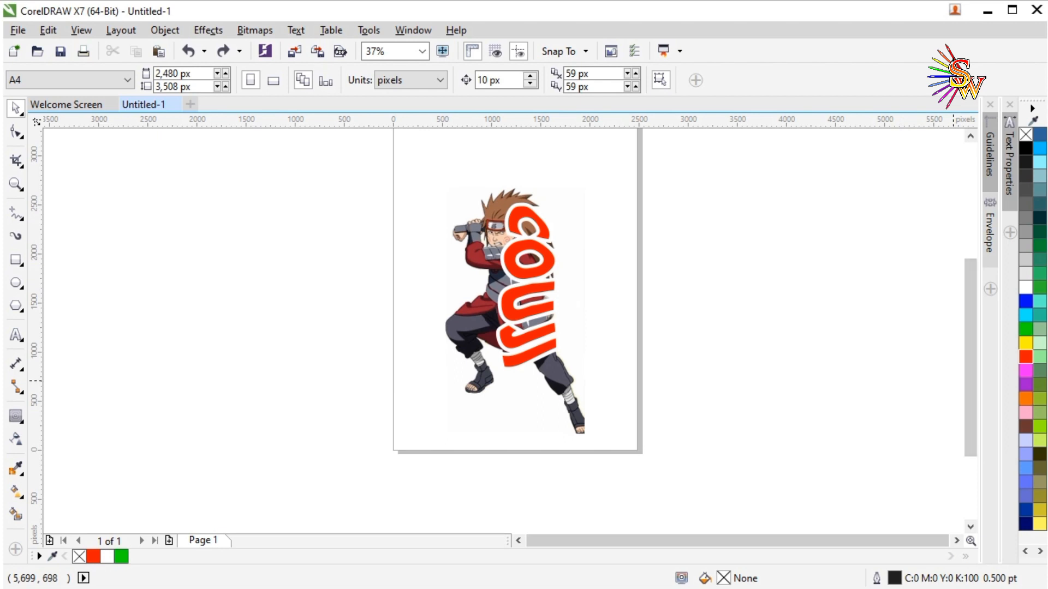
left_click(953, 588)
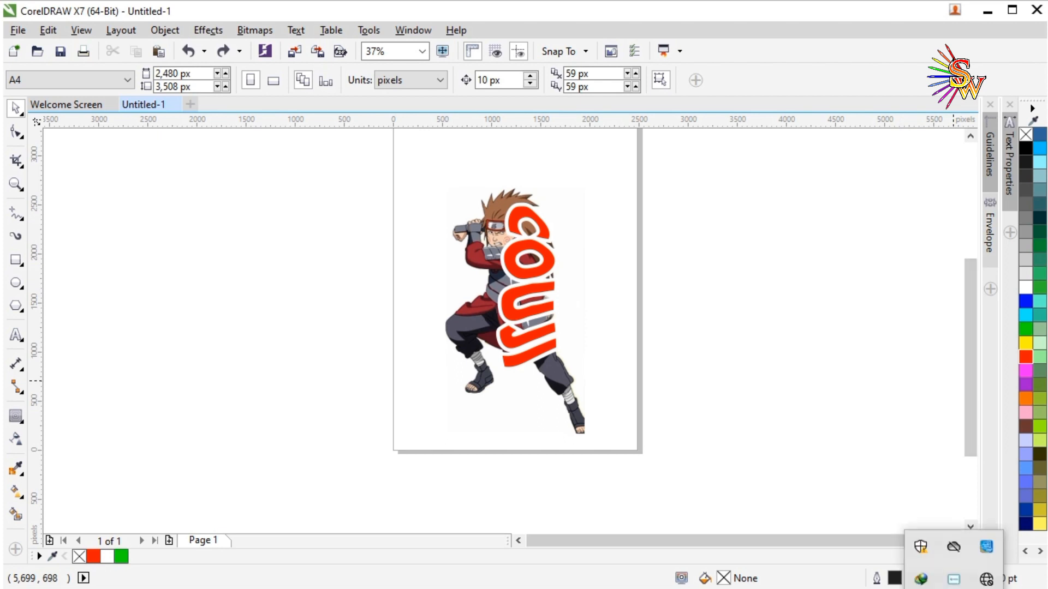